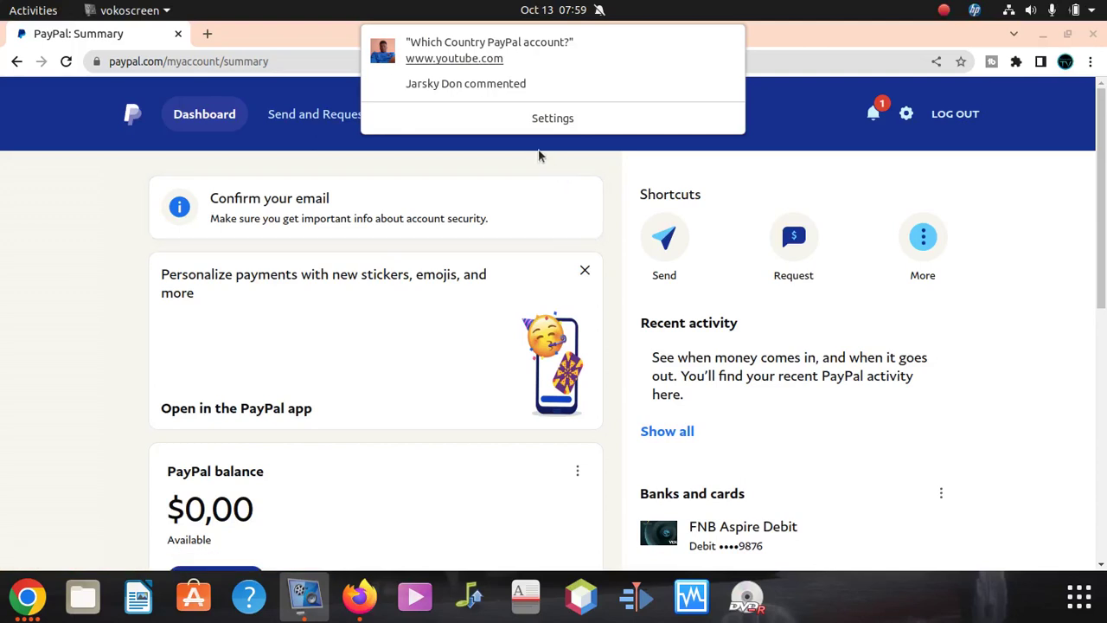
# - Refocus the browser and open PayPal's account Settings from the header gear icon
pyautogui.click(110, 234)
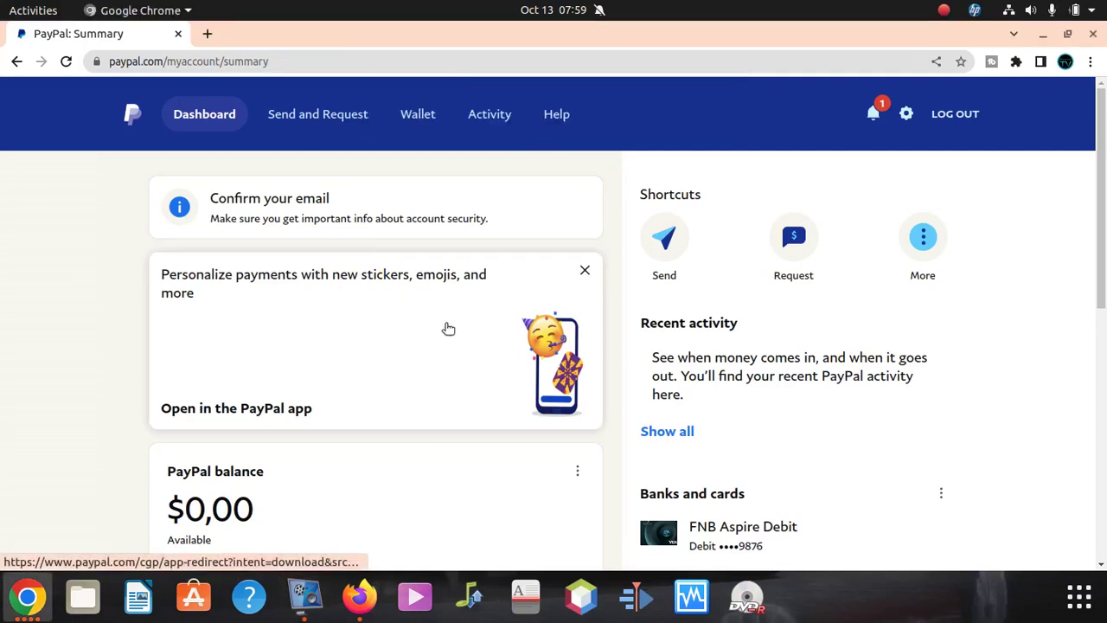
pyautogui.scroll(-3, 383, 343)
pyautogui.scroll(3, 370, 364)
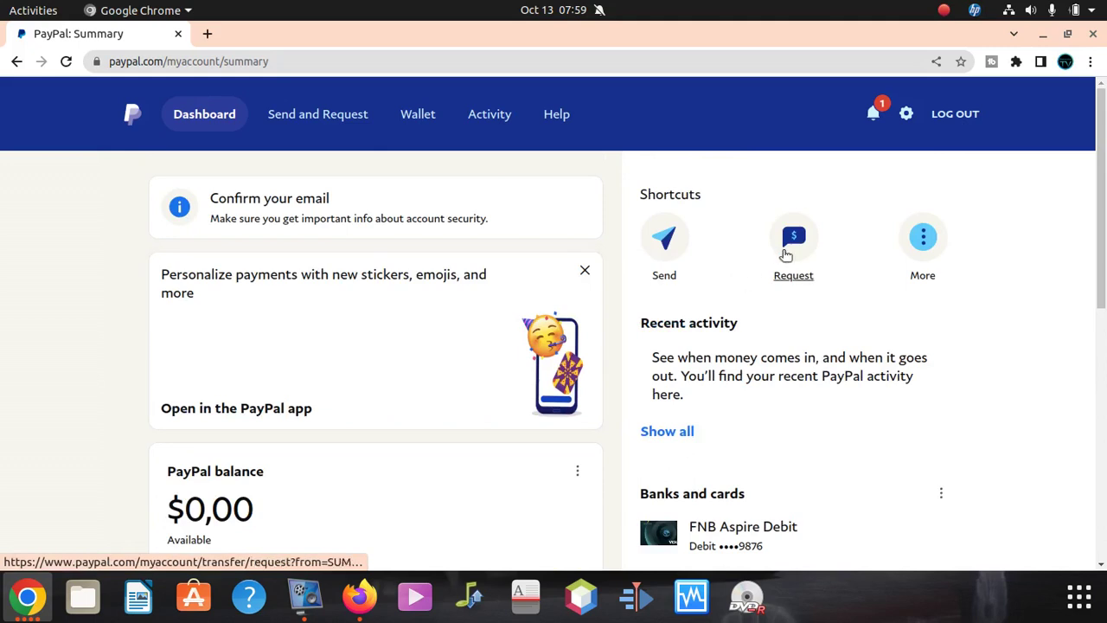
pyautogui.click(904, 115)
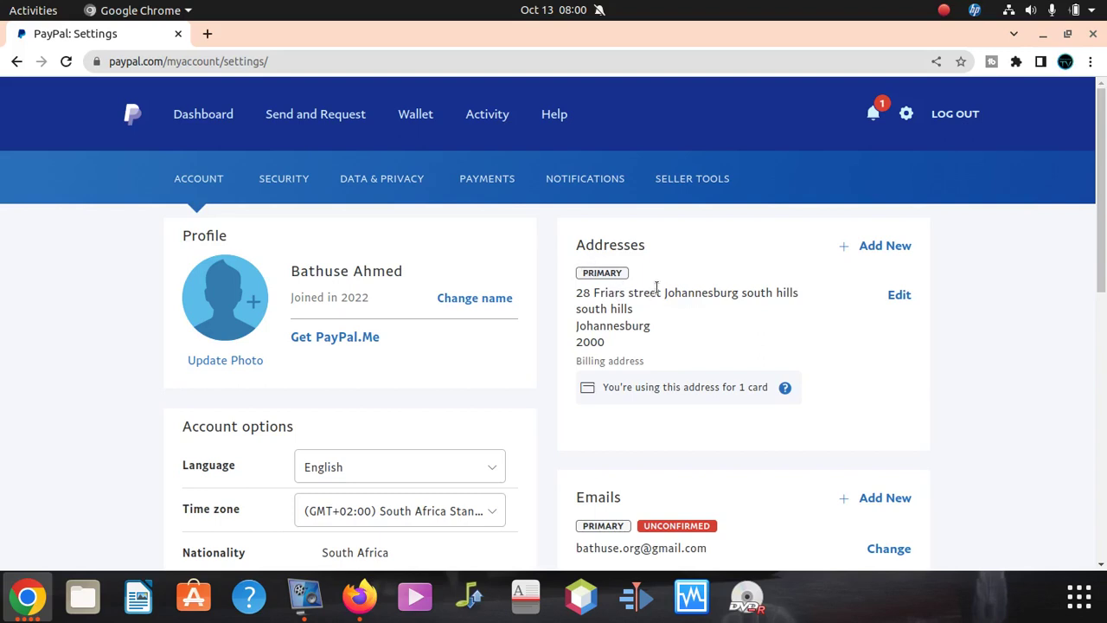
# - Under Seller Tools, manage PayPal buttons to reach the Make a PayPal Button page
pyautogui.click(683, 180)
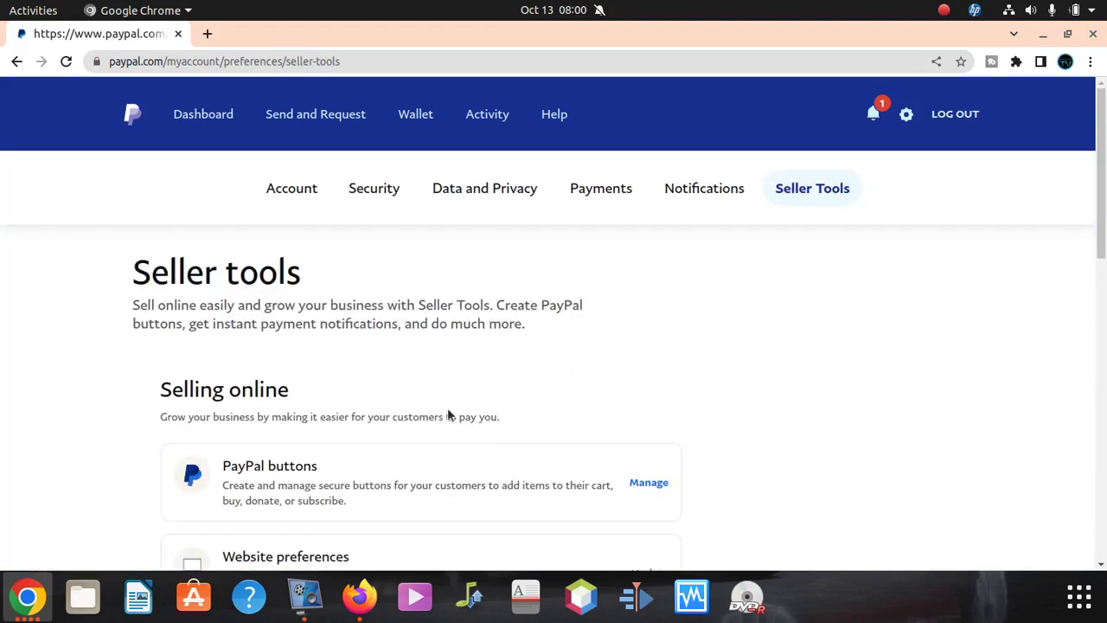
pyautogui.scroll(-2, 447, 416)
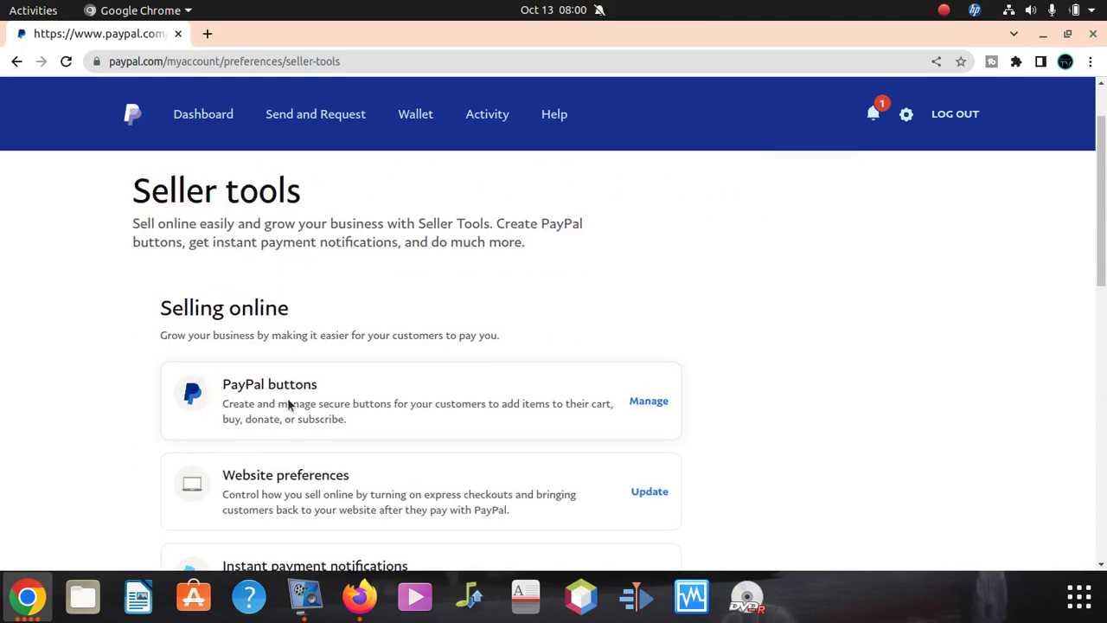
pyautogui.click(648, 403)
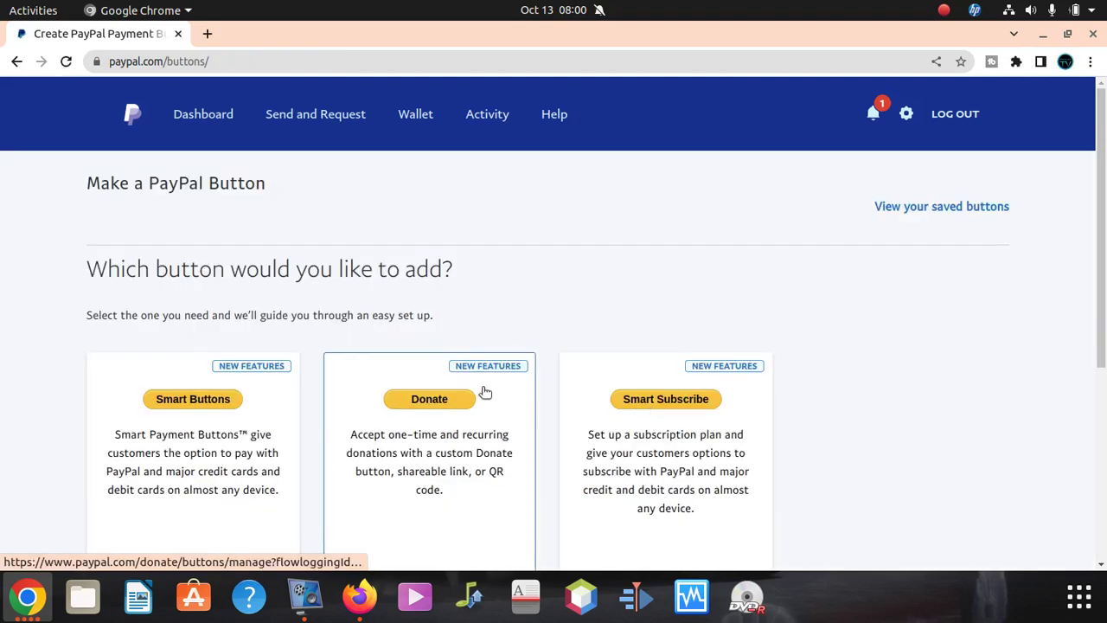
pyautogui.scroll(-4, 487, 390)
pyautogui.scroll(2, 484, 401)
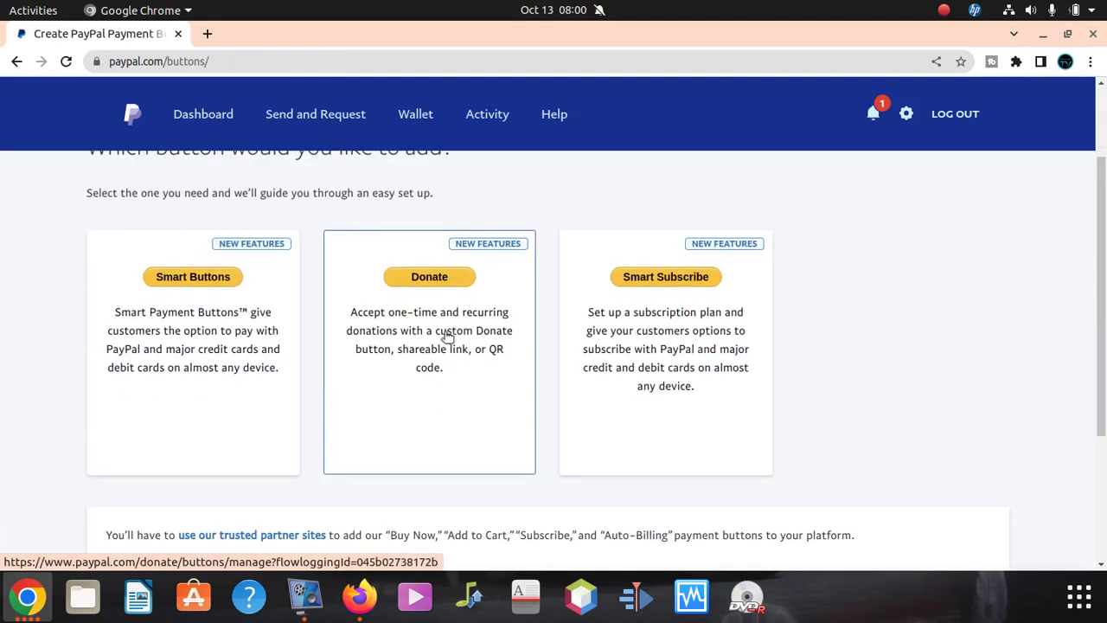
# - Choose the Donate option and look through the existing donation pages list
pyautogui.click(431, 278)
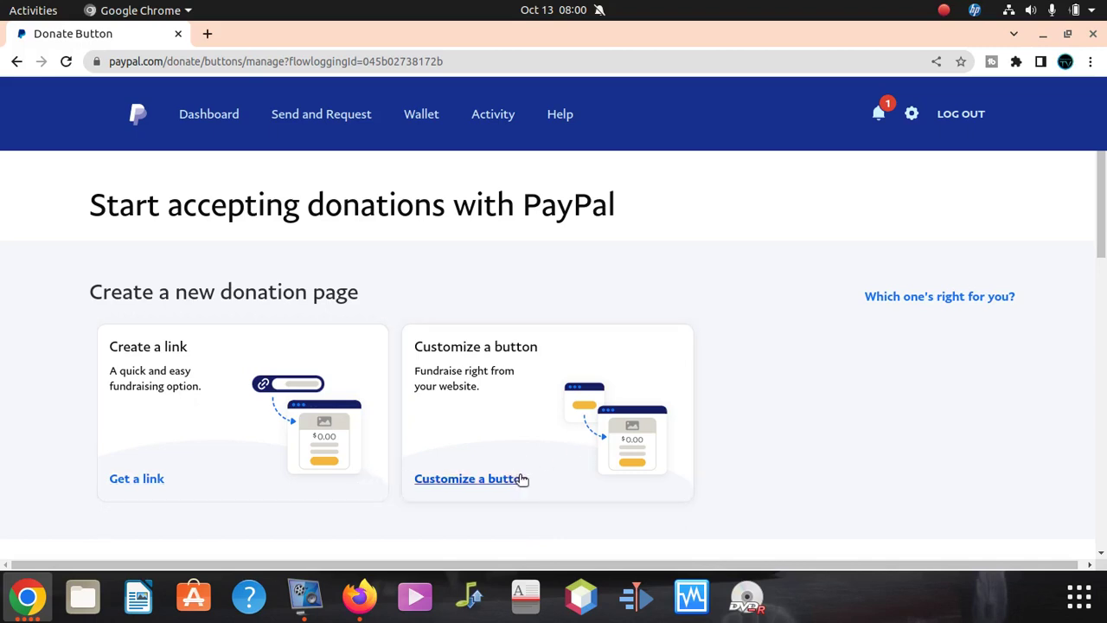
pyautogui.scroll(-1, 166, 476)
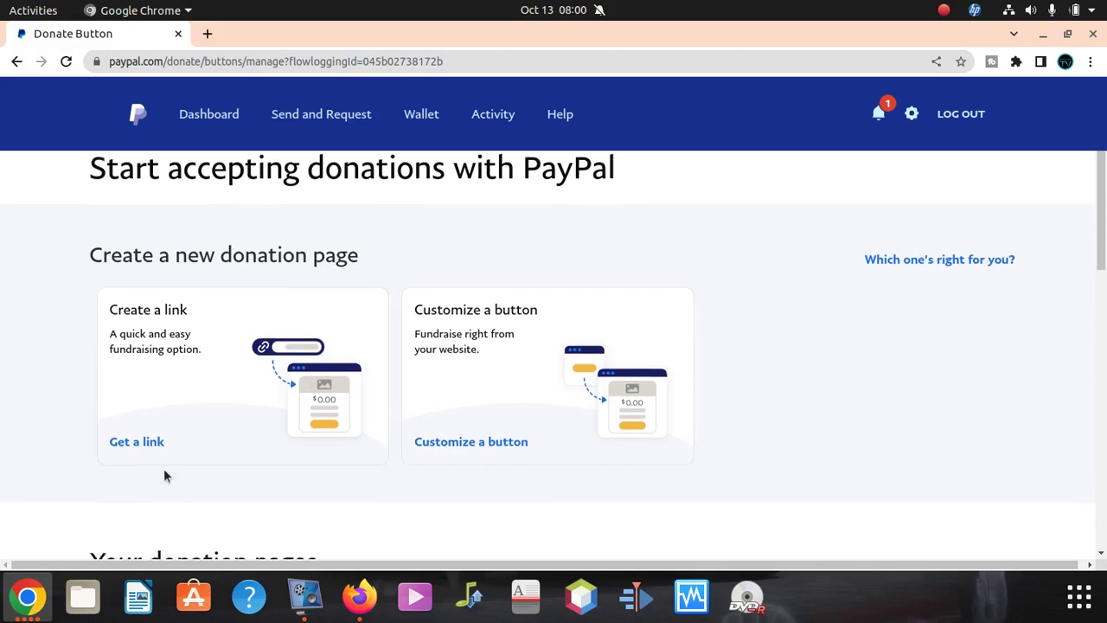
pyautogui.scroll(-4, 148, 437)
pyautogui.scroll(-4, 153, 440)
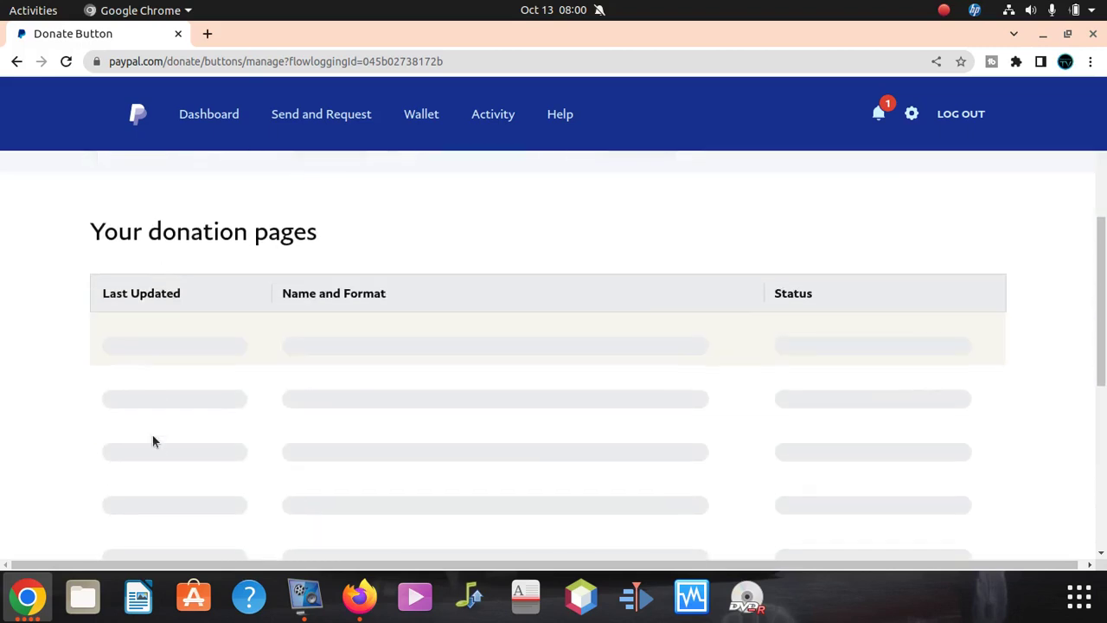
pyautogui.scroll(-3, 415, 363)
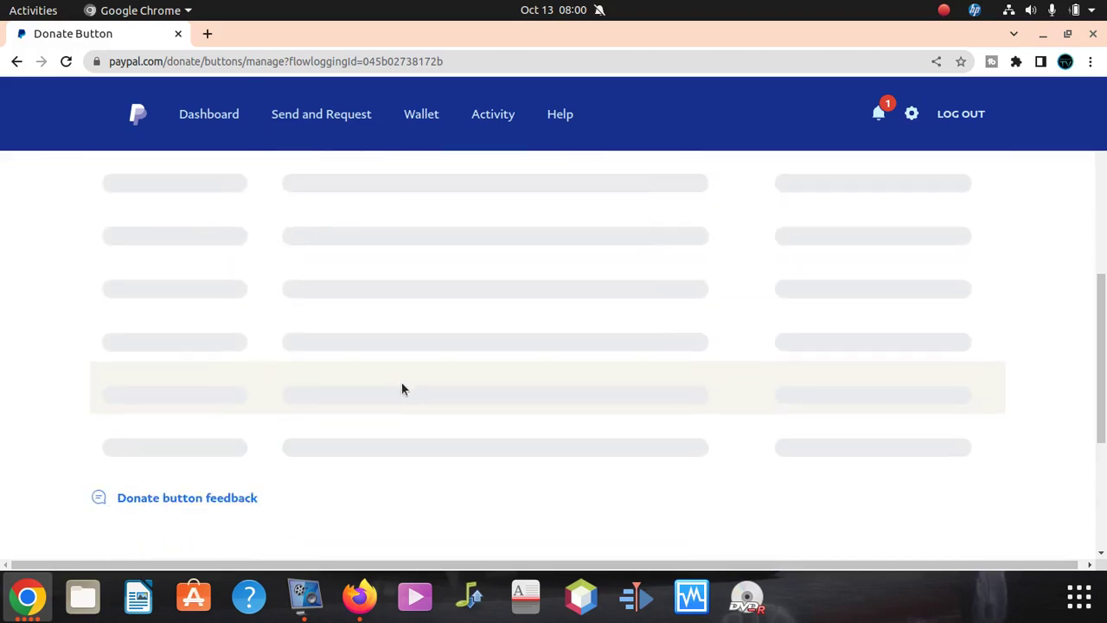
pyautogui.scroll(4, 403, 389)
pyautogui.scroll(-5, 396, 401)
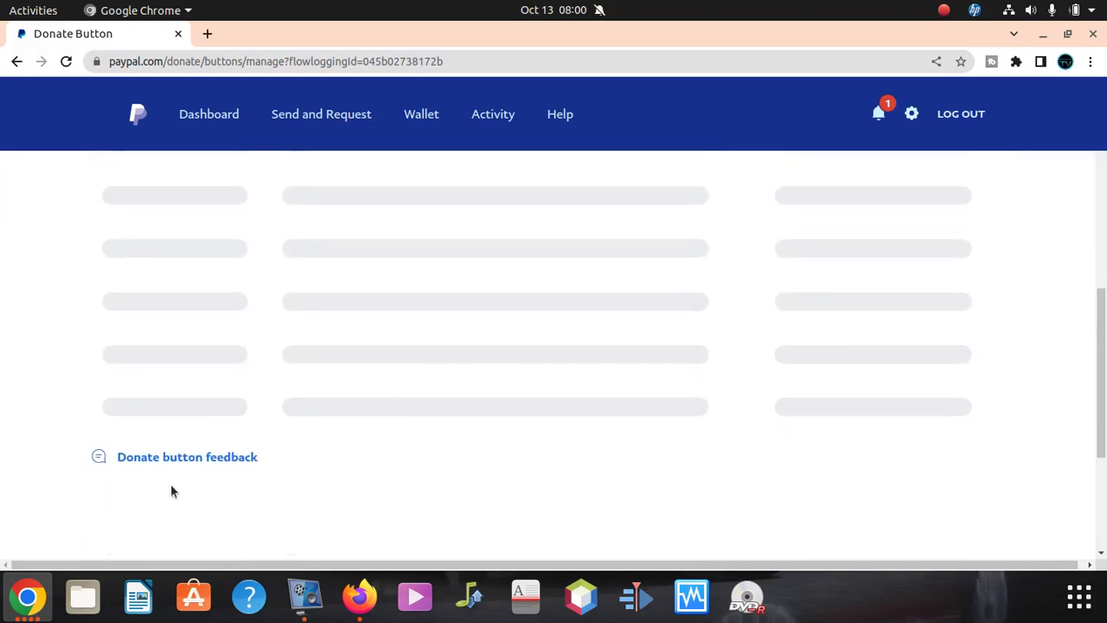
pyautogui.scroll(3, 264, 467)
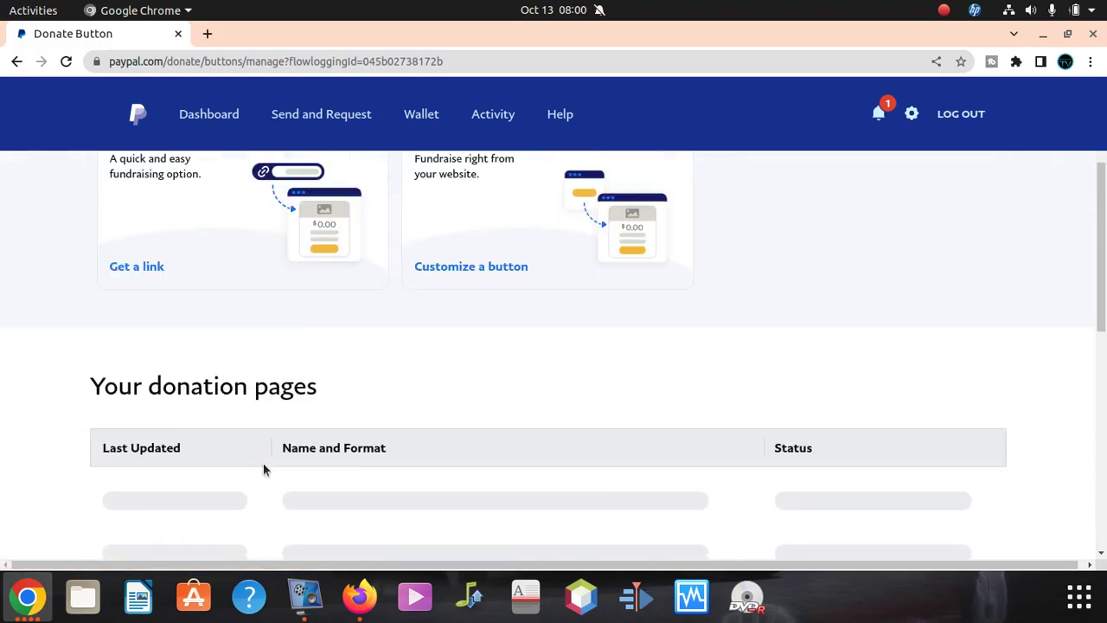
pyautogui.scroll(3, 265, 467)
# - Start a donation link, keep the existing Display Name, and continue to step 2
pyautogui.click(138, 488)
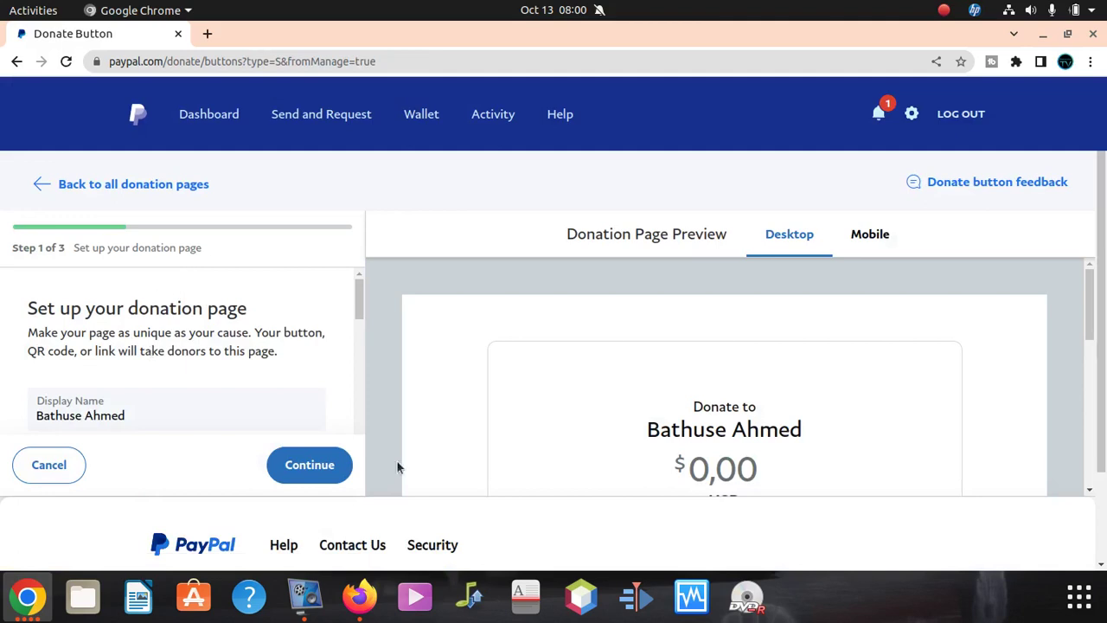
pyautogui.click(158, 415)
pyautogui.moveTo(158, 415); pyautogui.dragTo(7, 416)
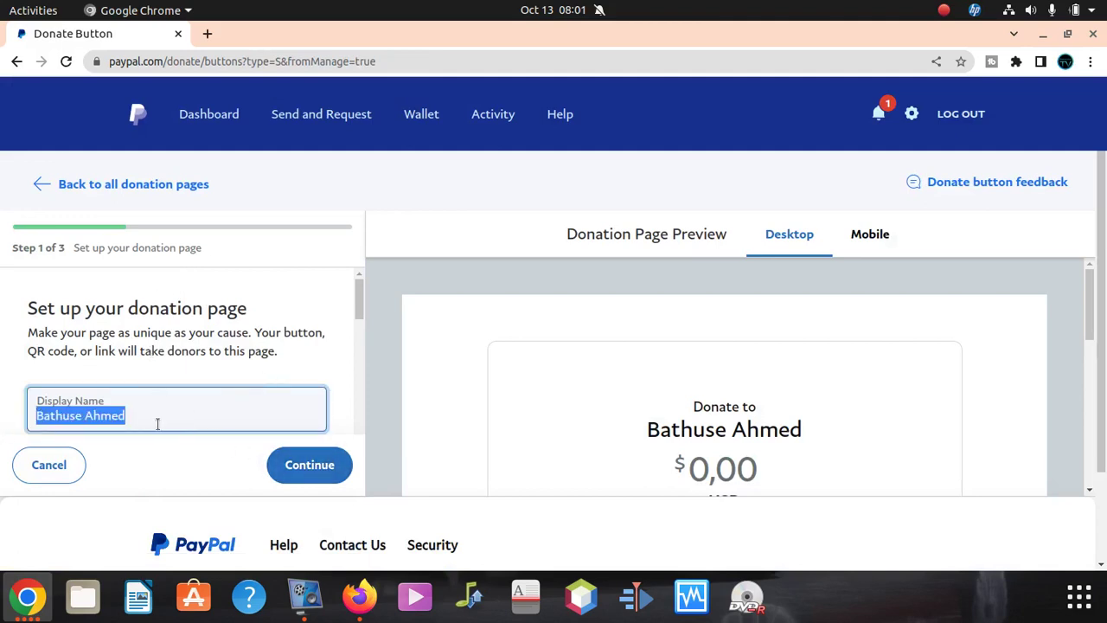
pyautogui.doubleClick(152, 416)
pyautogui.click(153, 416)
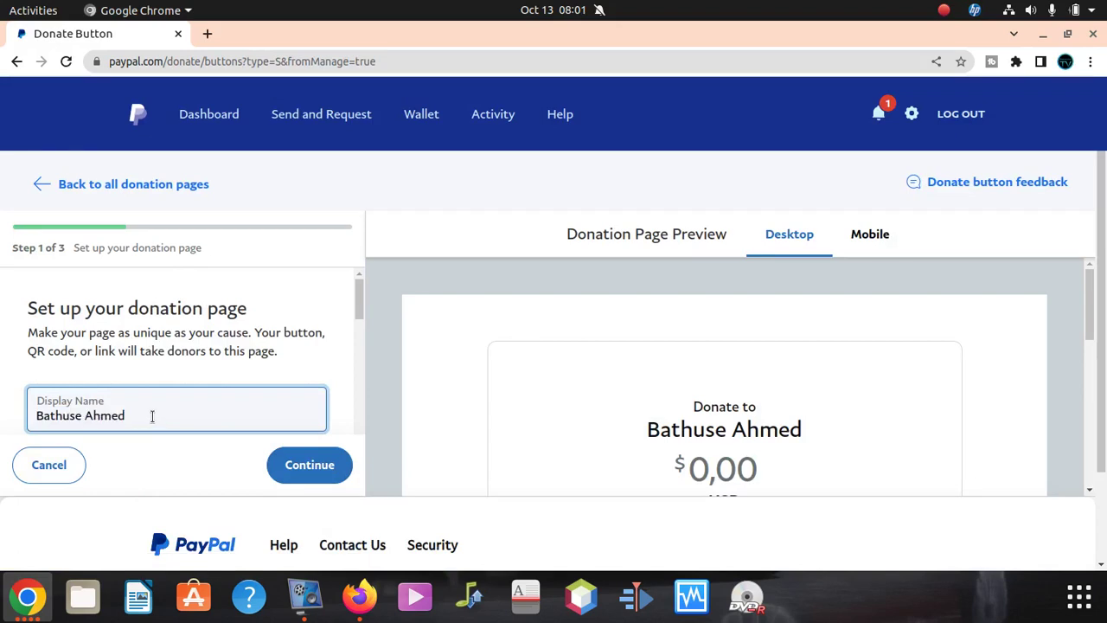
pyautogui.doubleClick(152, 416)
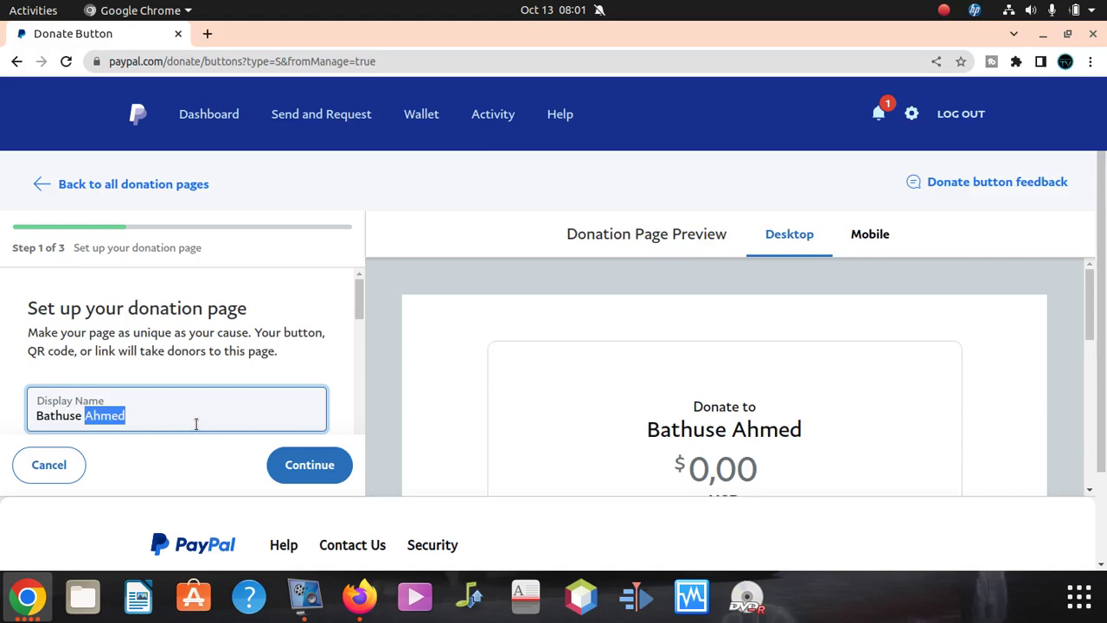
pyautogui.click(178, 418)
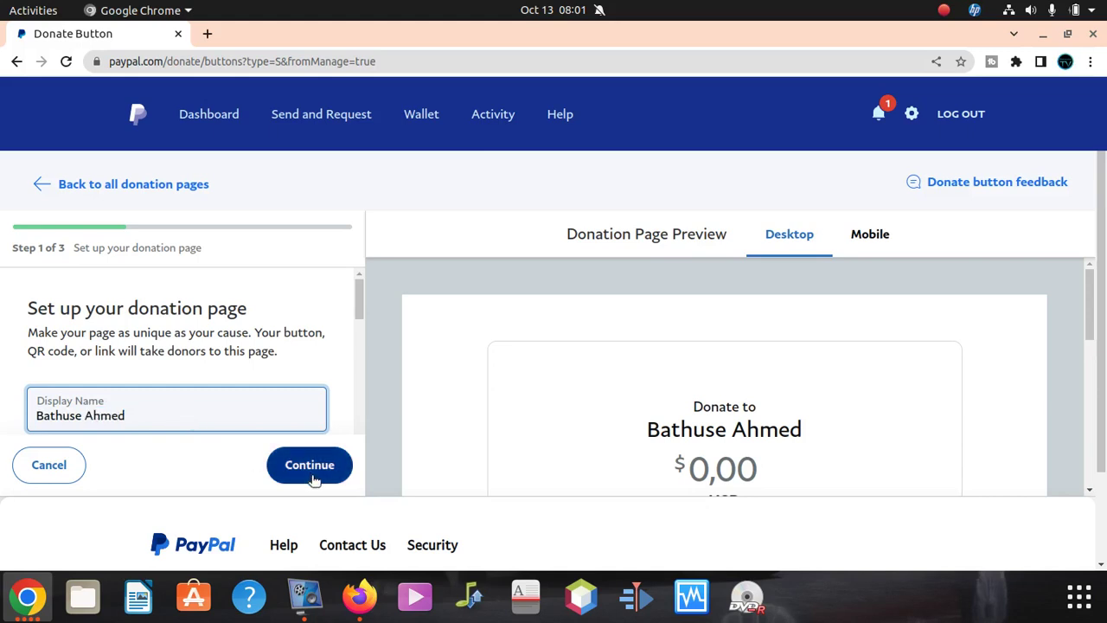
pyautogui.click(313, 478)
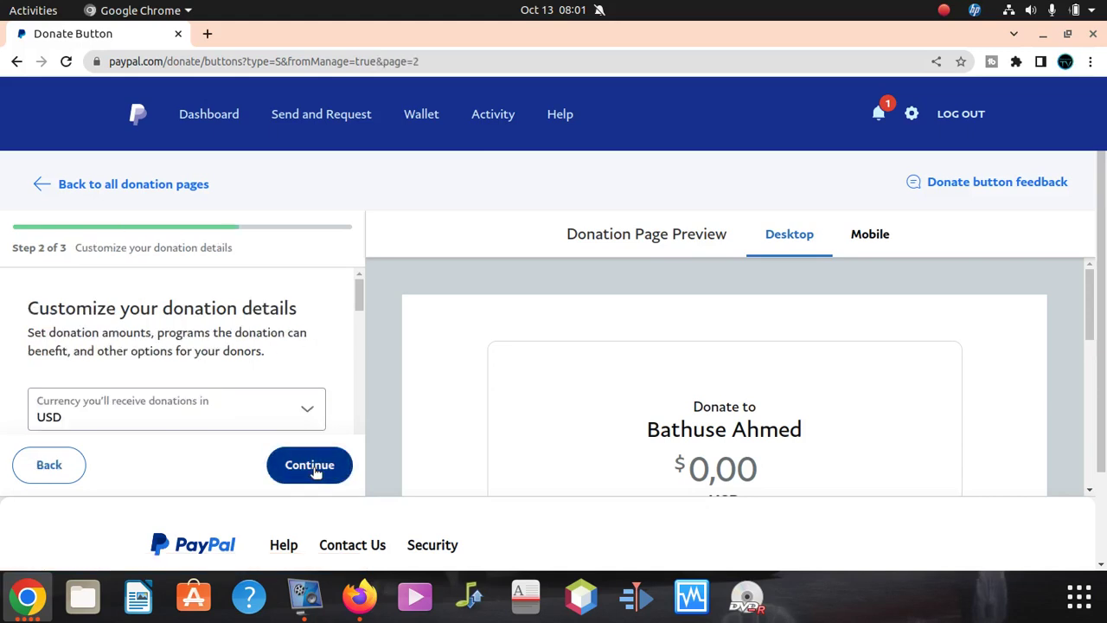
pyautogui.scroll(-4, 242, 389)
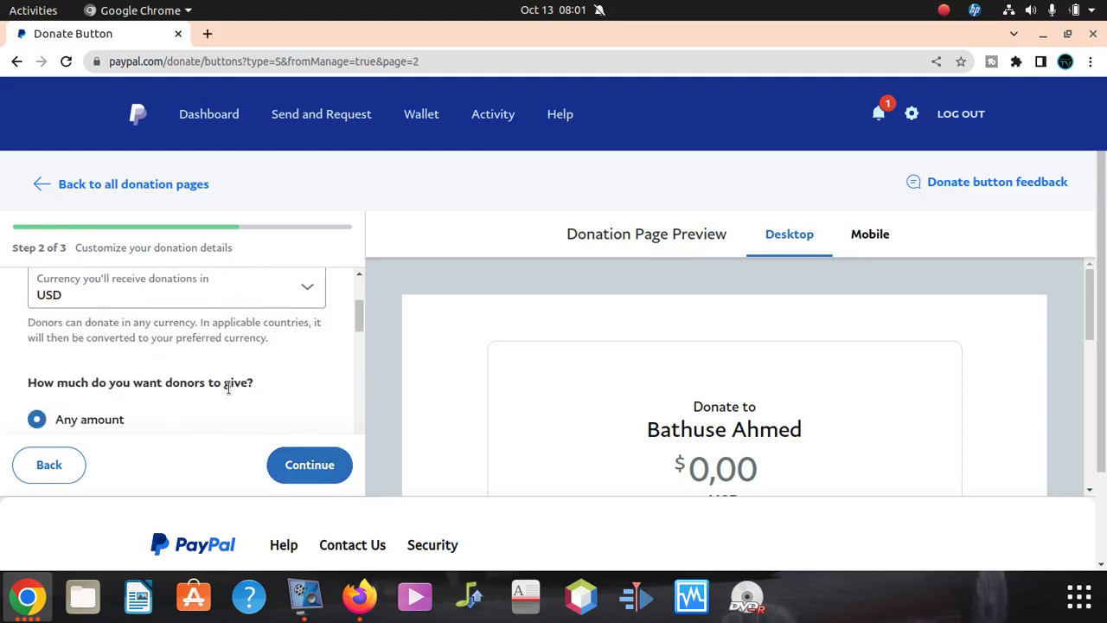
pyautogui.scroll(-1, 173, 390)
pyautogui.scroll(1, 95, 337)
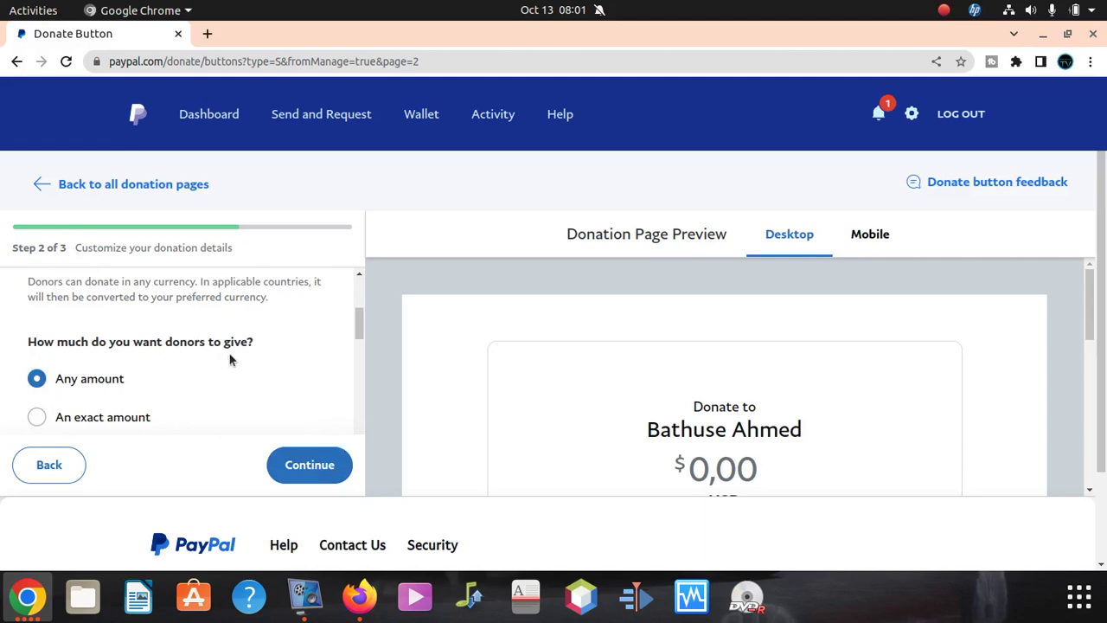
pyautogui.scroll(-2, 130, 354)
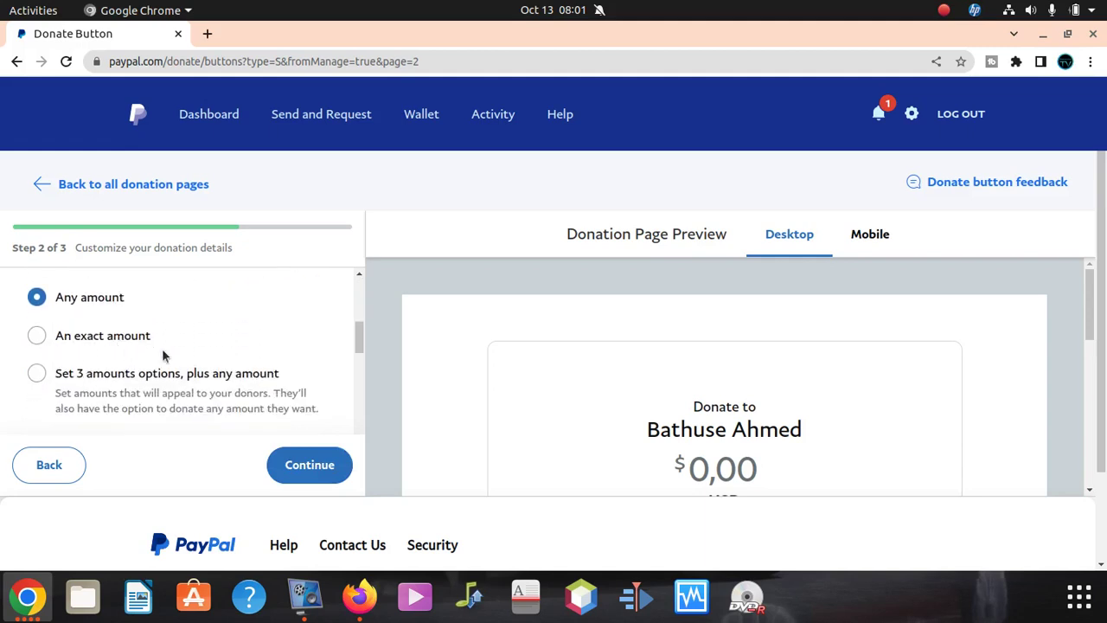
pyautogui.scroll(-4, 163, 355)
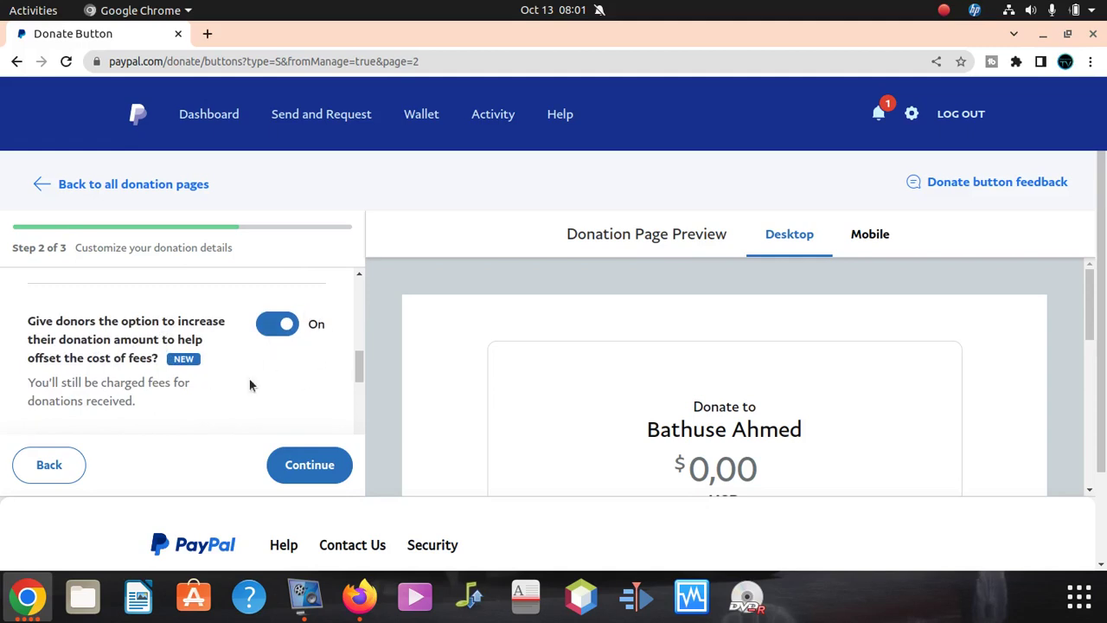
pyautogui.scroll(-3, 222, 422)
pyautogui.scroll(2, 219, 424)
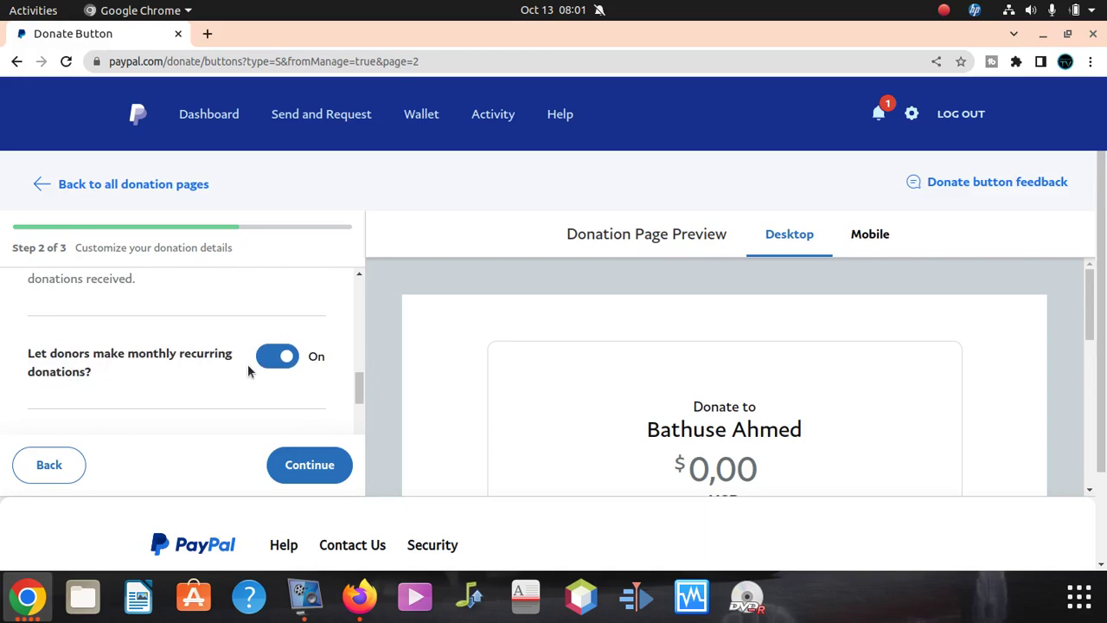
pyautogui.scroll(2, 208, 391)
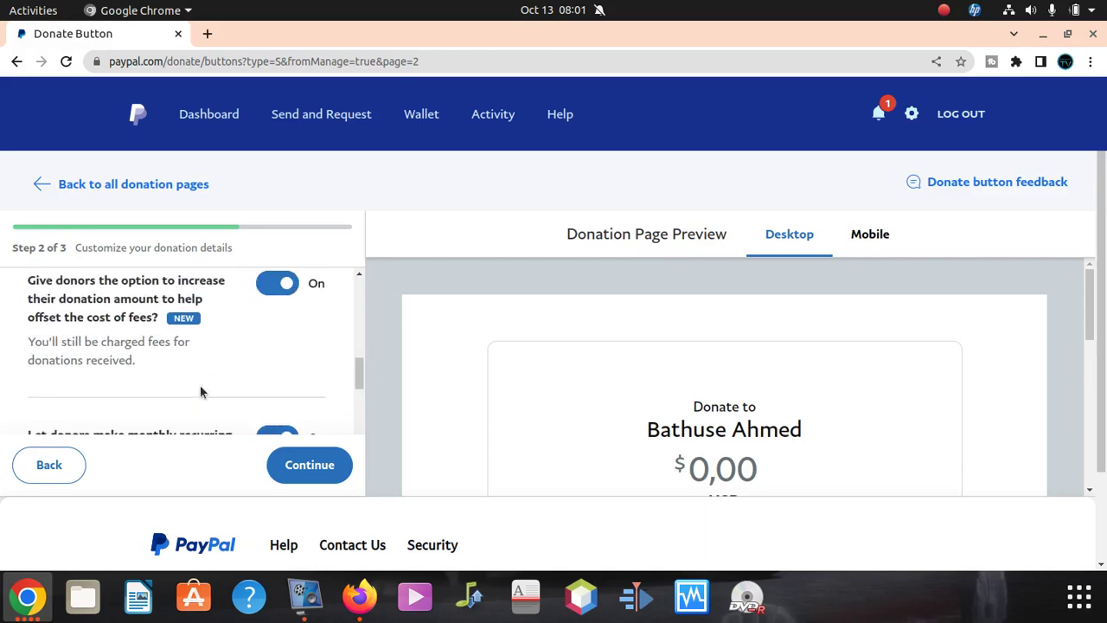
pyautogui.scroll(-2, 208, 387)
pyautogui.scroll(3, 232, 355)
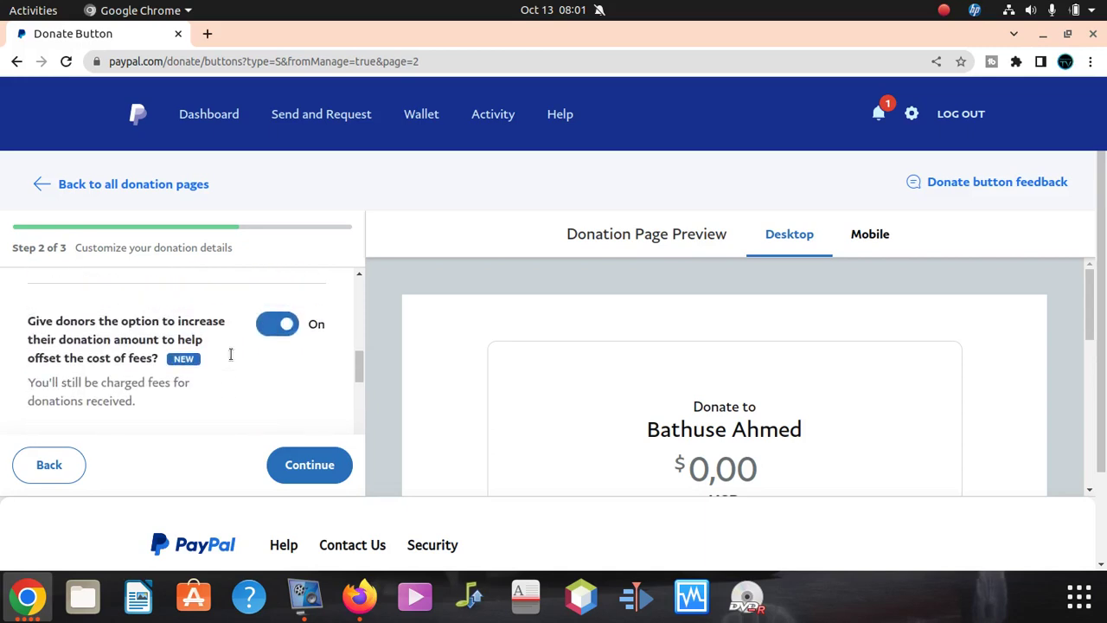
pyautogui.scroll(4, 231, 354)
pyautogui.scroll(-4, 232, 361)
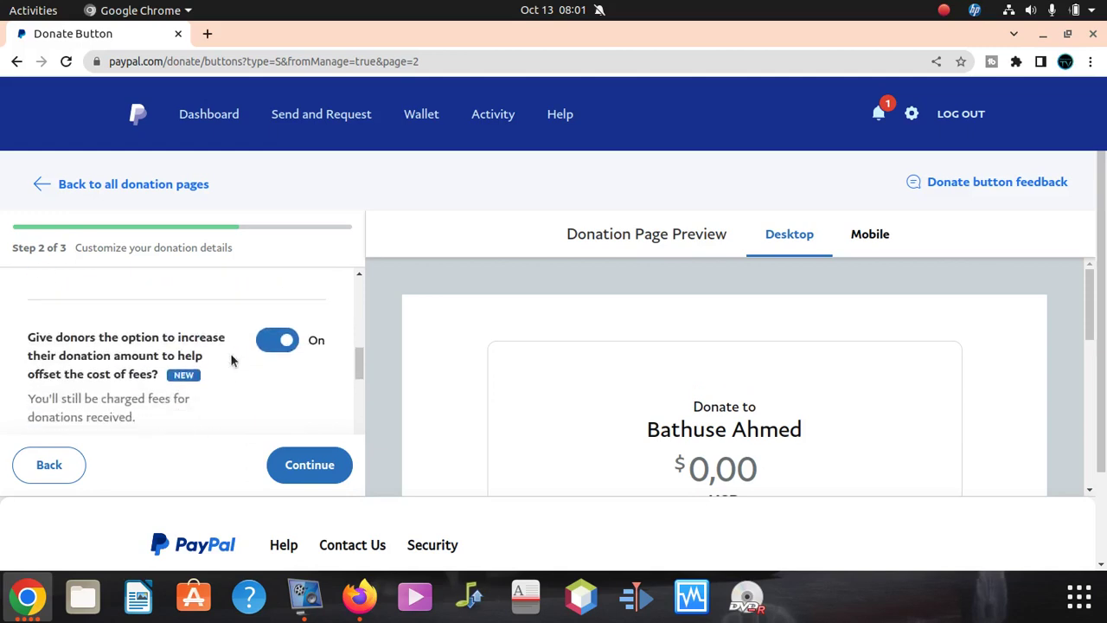
pyautogui.scroll(-3, 232, 361)
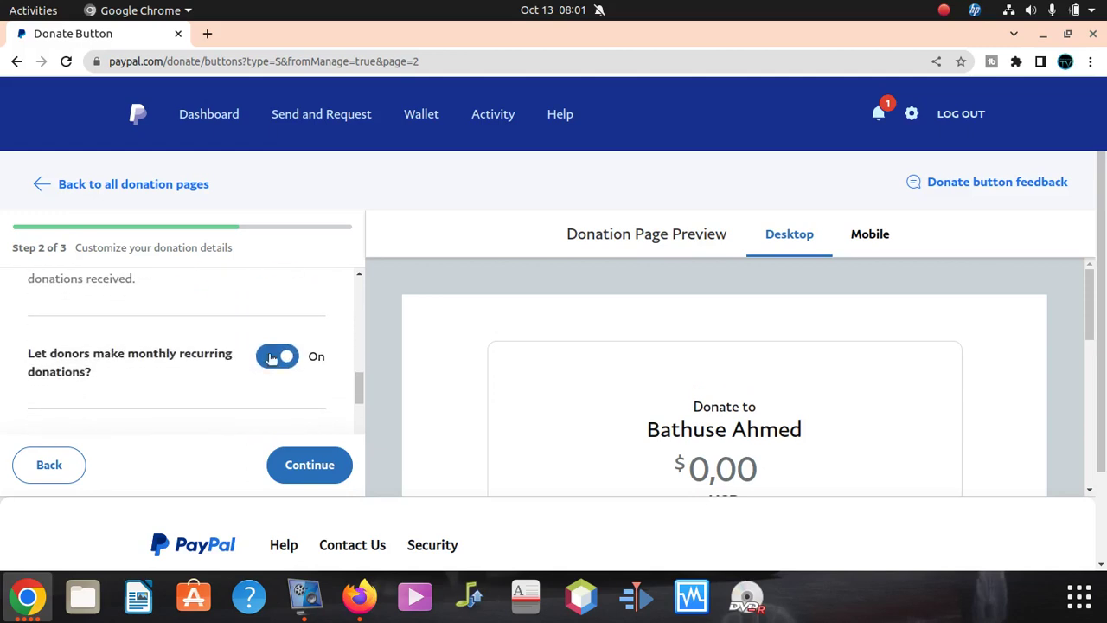
# - Turn monthly recurring donations Off, review the settings, and continue to step 3
pyautogui.click(272, 359)
pyautogui.scroll(5, 183, 355)
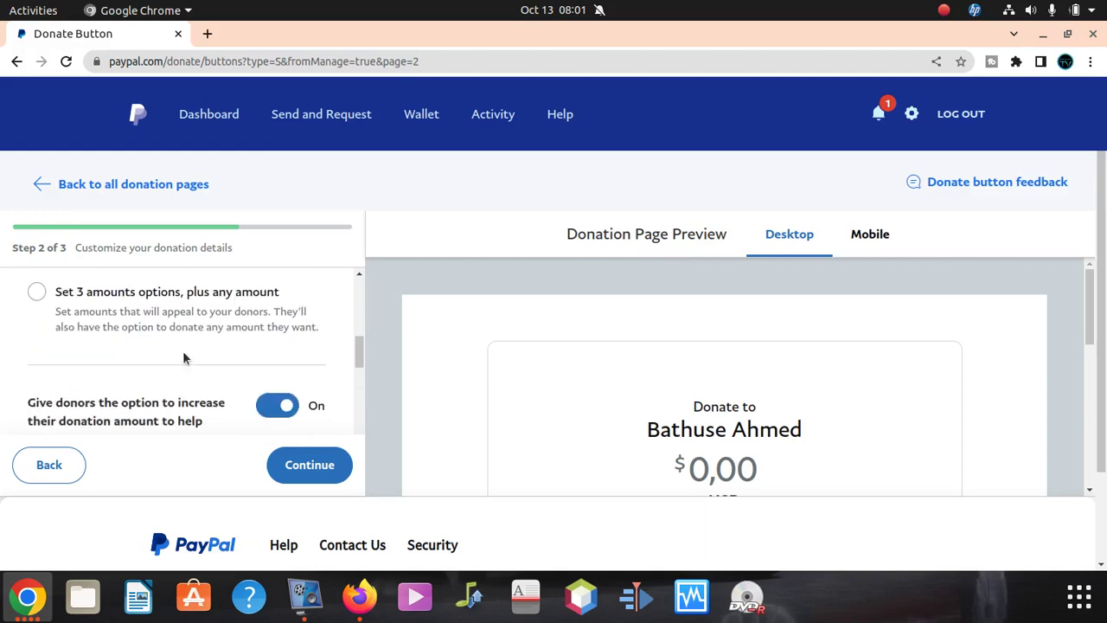
pyautogui.scroll(1, 184, 357)
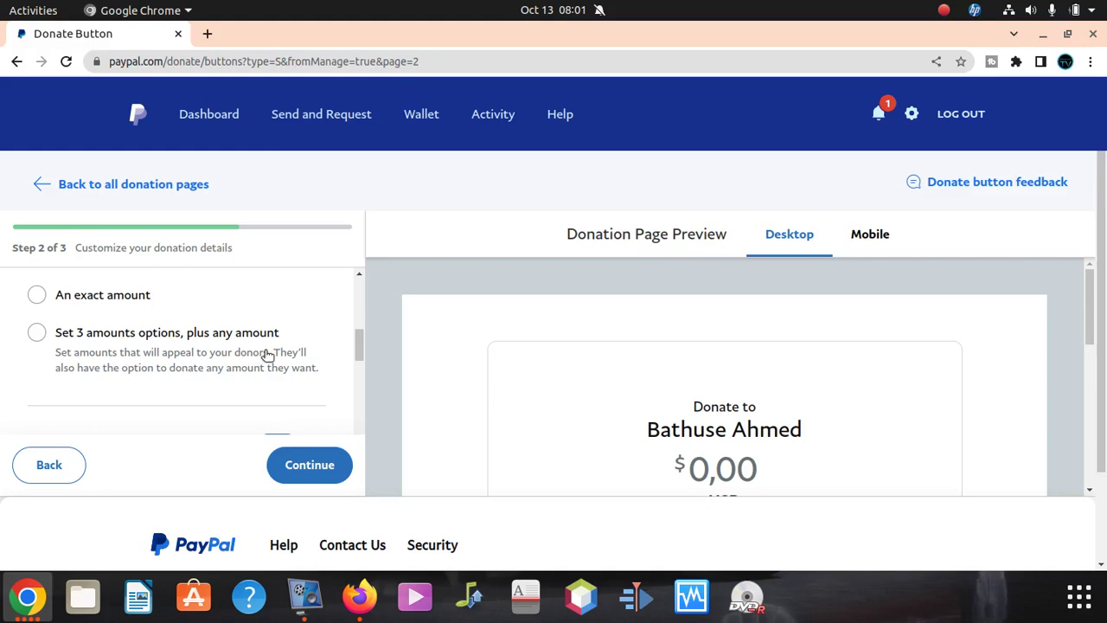
pyautogui.scroll(3, 225, 329)
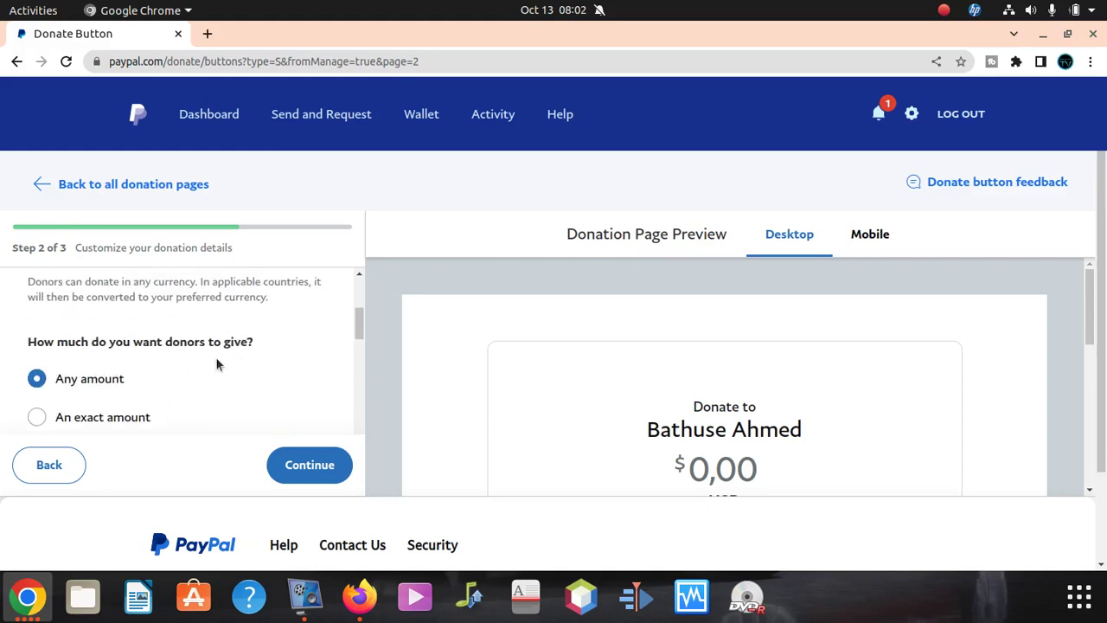
pyautogui.scroll(-1, 212, 365)
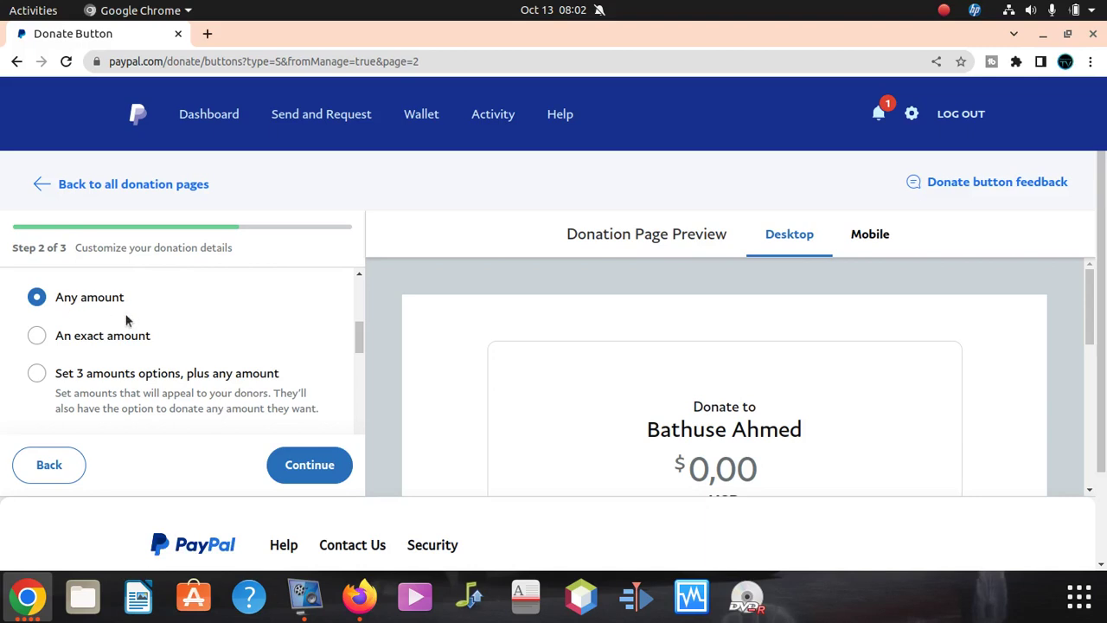
pyautogui.scroll(-3, 130, 337)
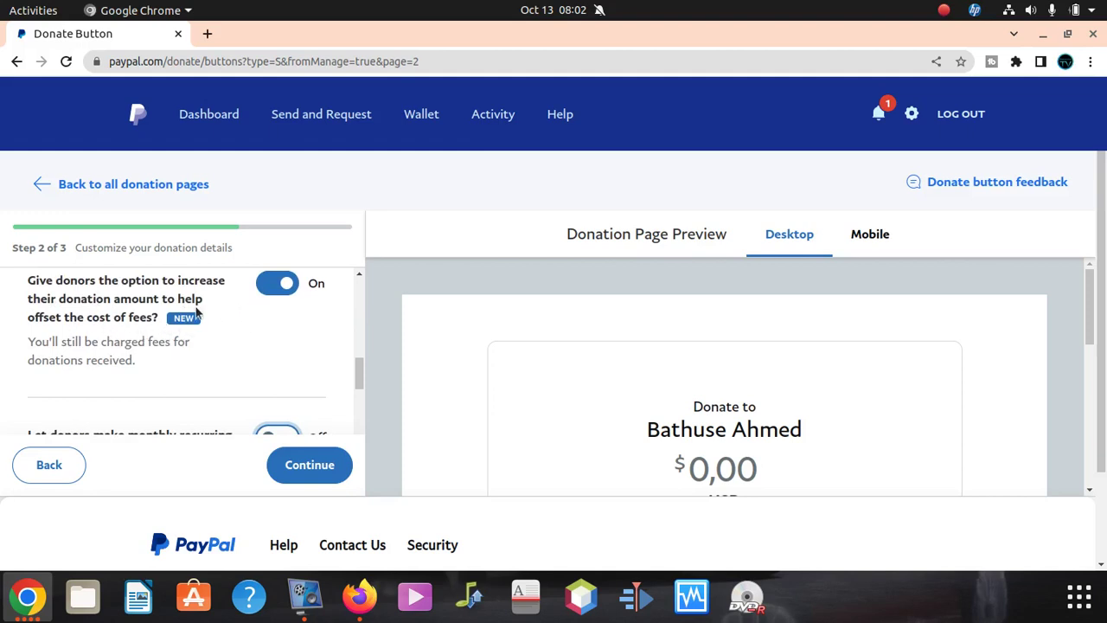
pyautogui.scroll(1, 203, 329)
pyautogui.scroll(-4, 208, 338)
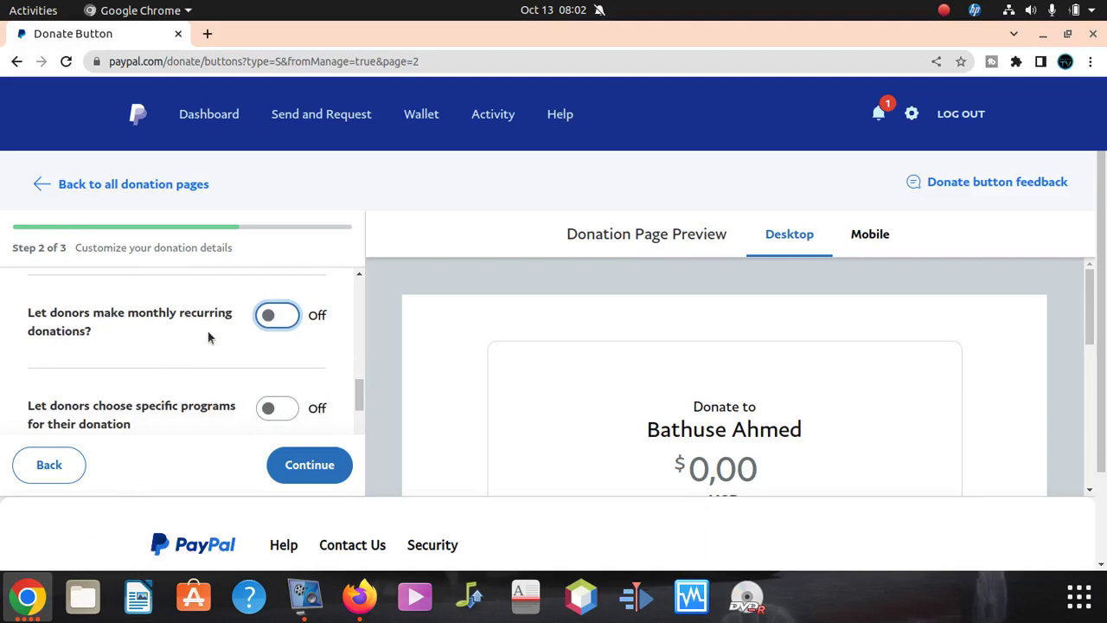
pyautogui.scroll(-1, 121, 407)
pyautogui.scroll(-1, 105, 381)
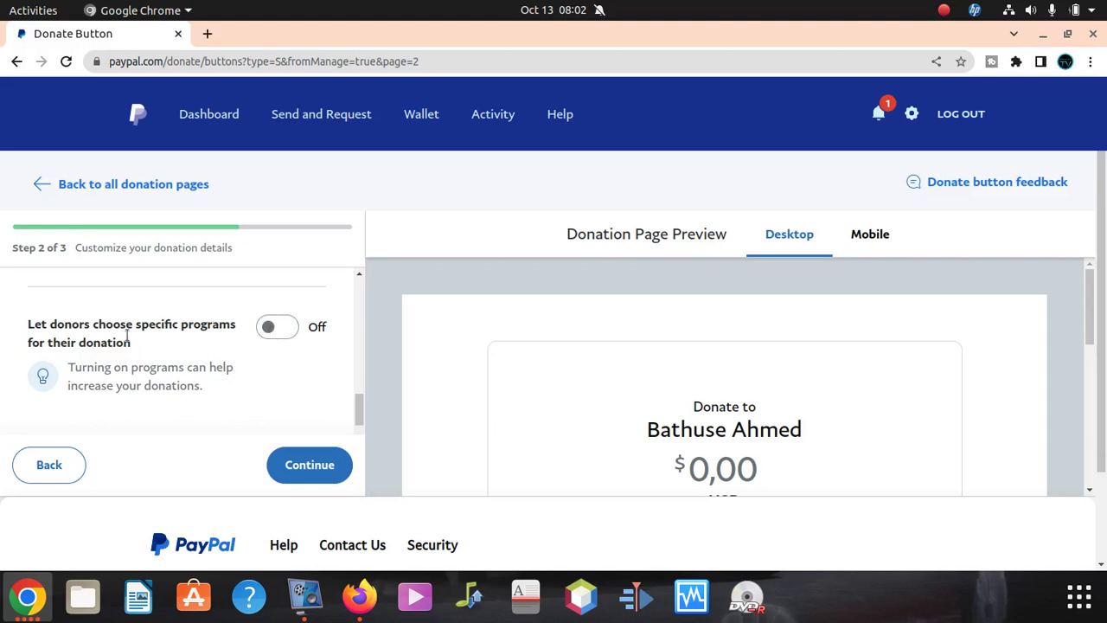
pyautogui.scroll(-1, 235, 361)
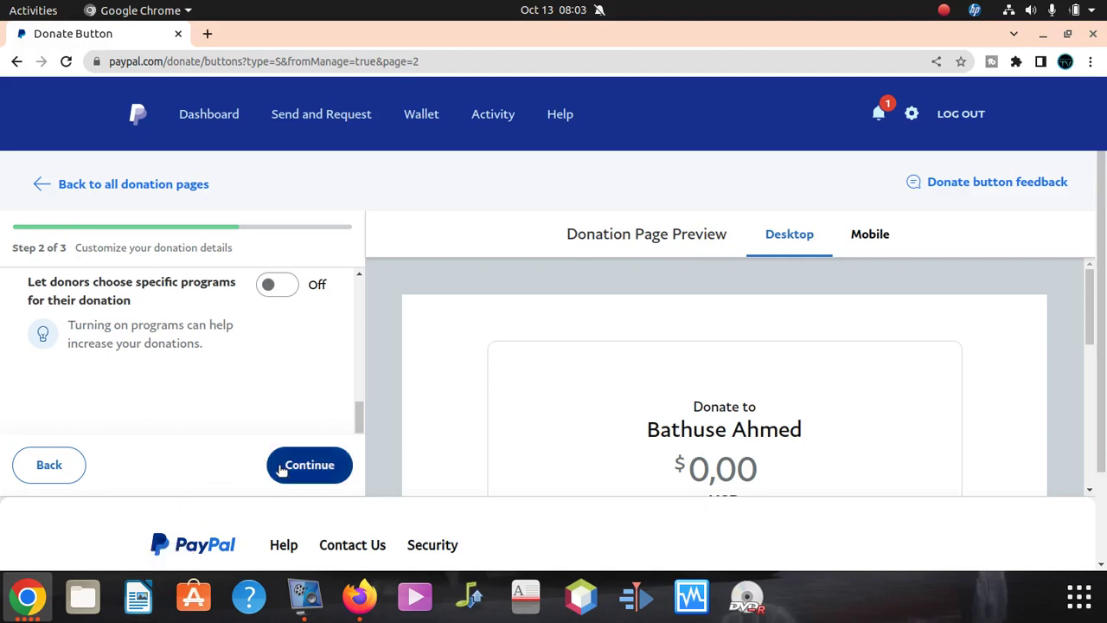
pyautogui.click(281, 469)
# - Switch 'Get donors' mailing addresses' On, leaving the optional donor note with empty instructions
pyautogui.scroll(-1, 136, 392)
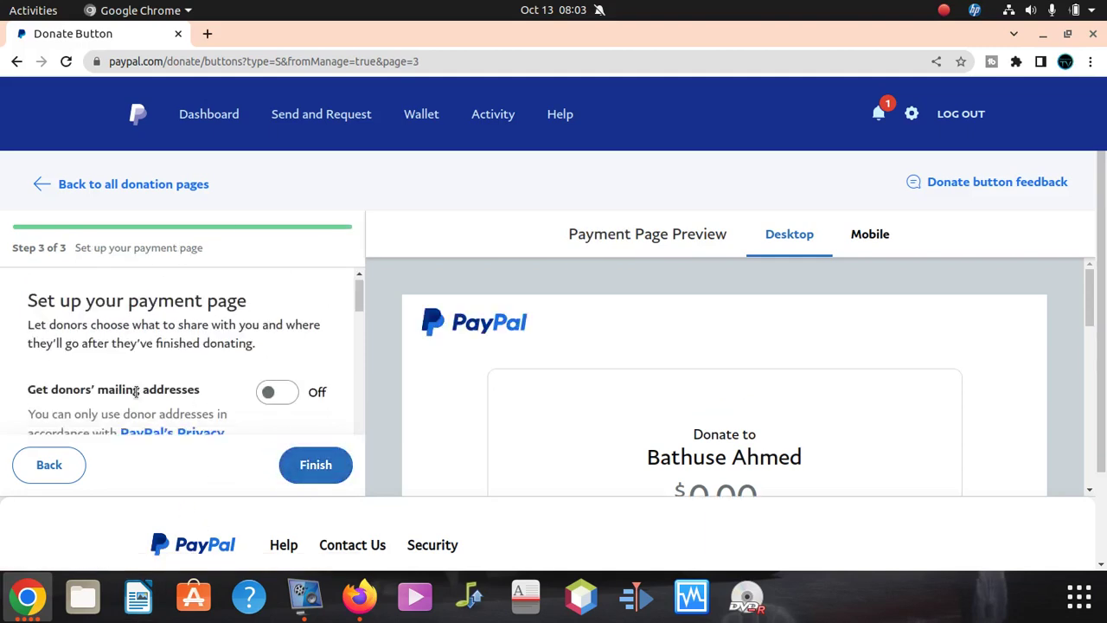
pyautogui.scroll(-1, 135, 392)
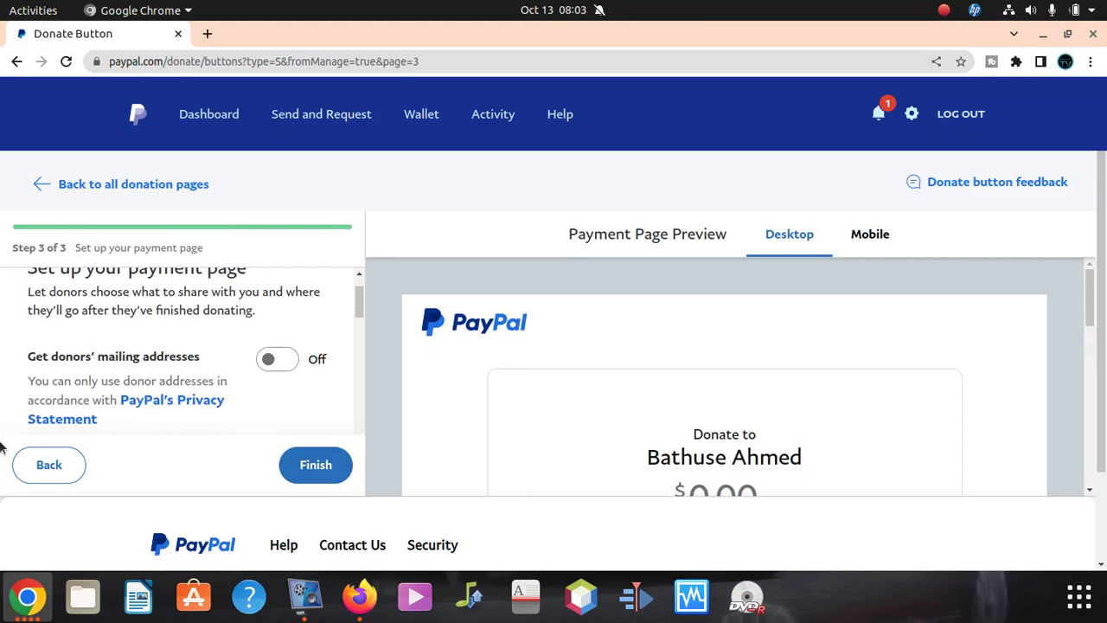
pyautogui.scroll(1, 95, 350)
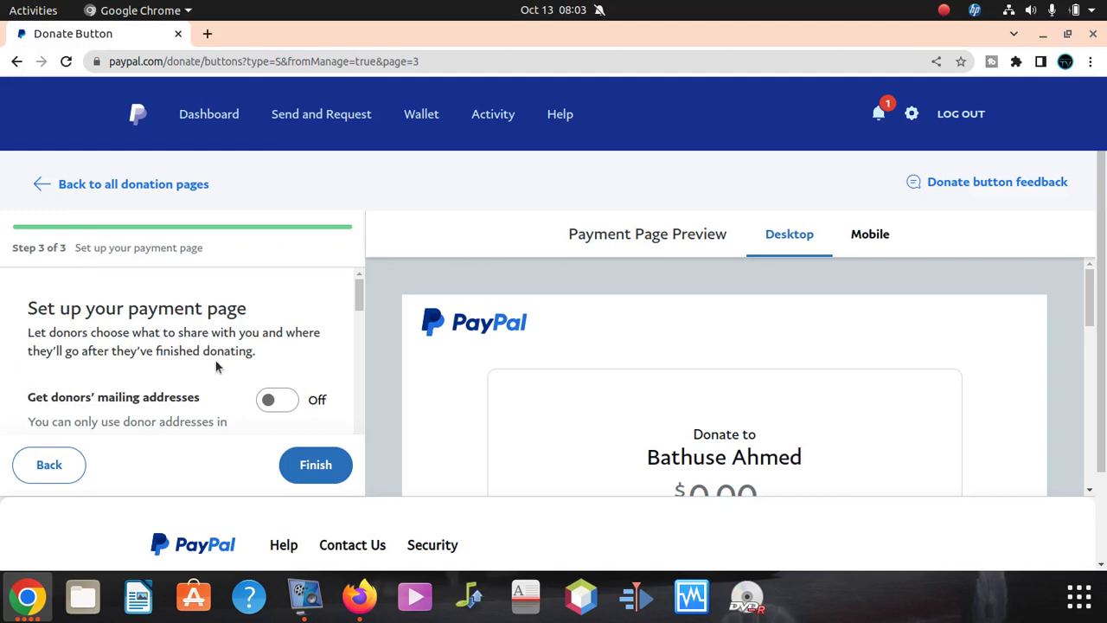
pyautogui.scroll(-2, 207, 352)
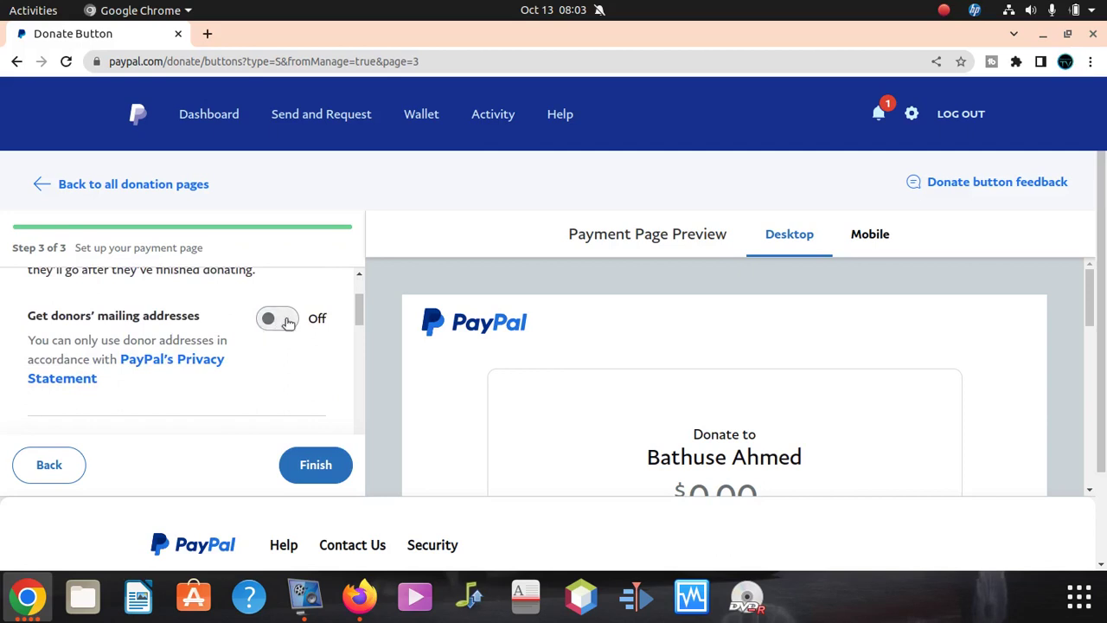
pyautogui.click(288, 322)
pyautogui.scroll(-2, 195, 330)
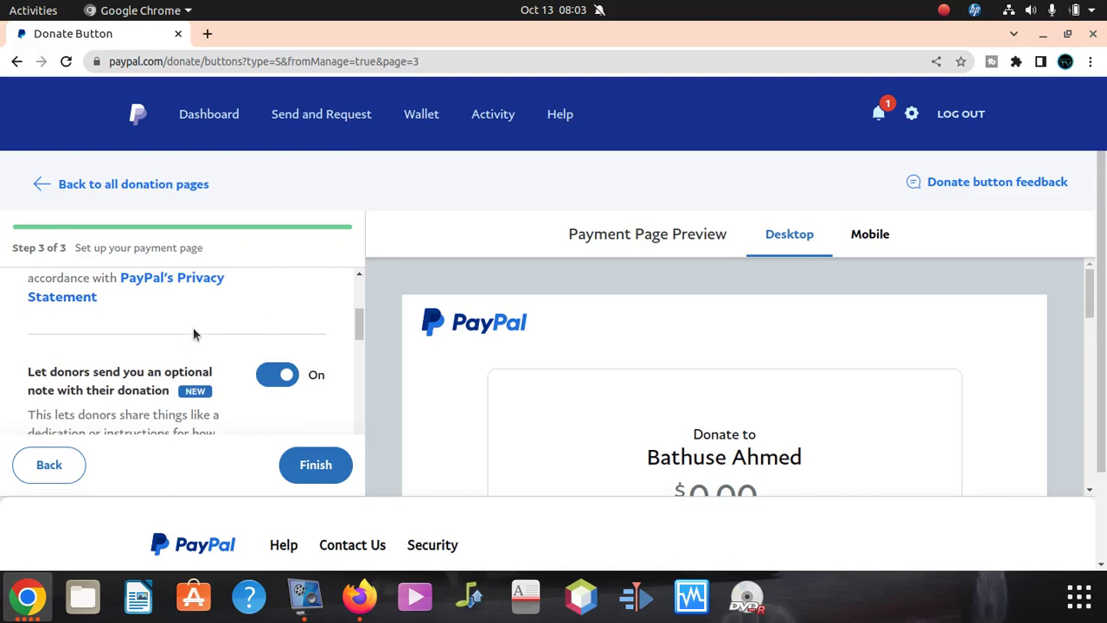
pyautogui.scroll(-1, 194, 335)
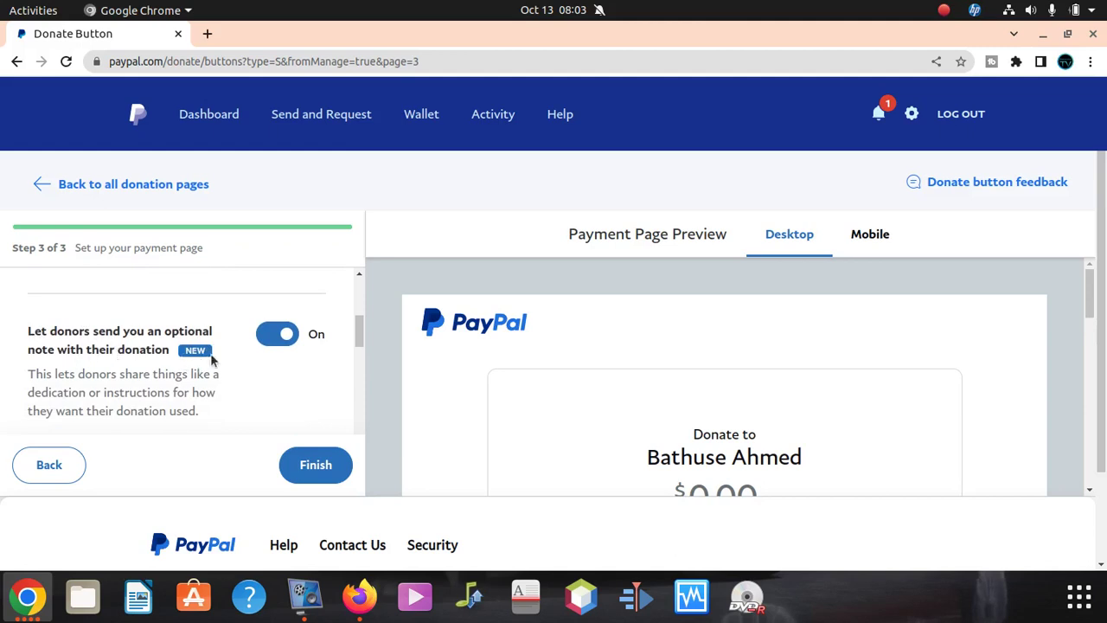
pyautogui.scroll(-1, 223, 352)
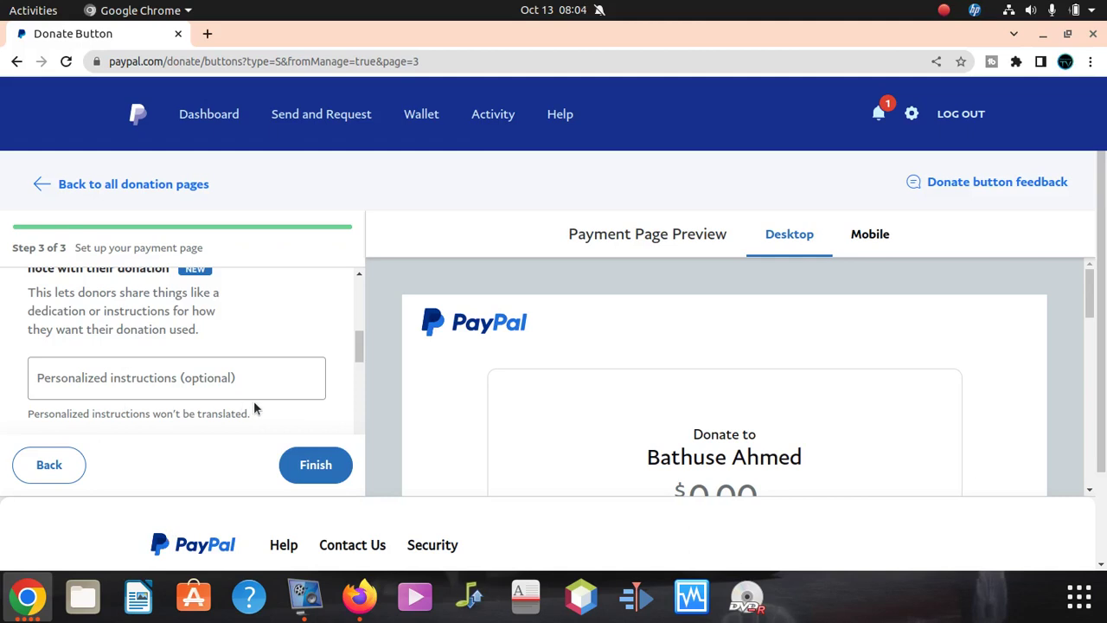
pyautogui.scroll(-3, 173, 394)
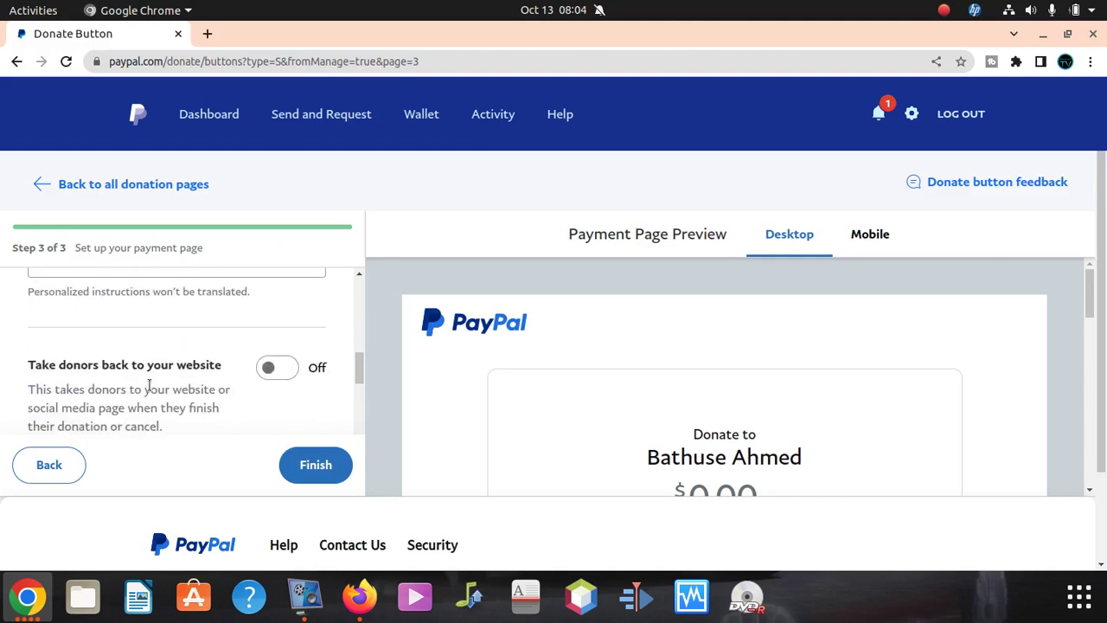
pyautogui.scroll(-1, 149, 385)
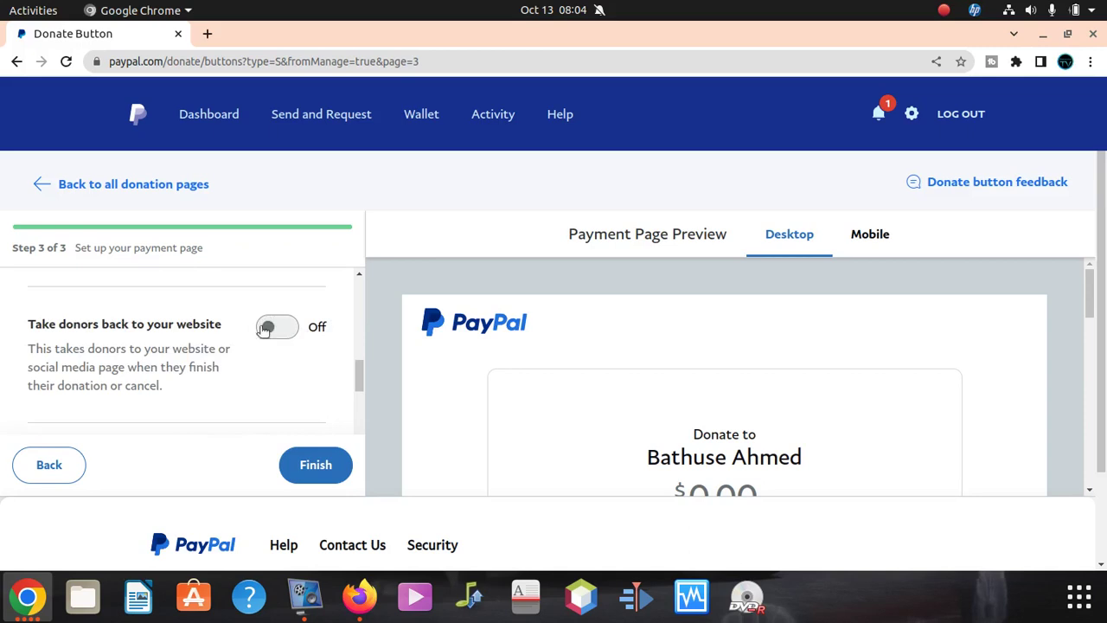
pyautogui.scroll(-2, 179, 404)
pyautogui.scroll(2, 167, 389)
pyautogui.click(279, 330)
pyautogui.scroll(-1, 207, 368)
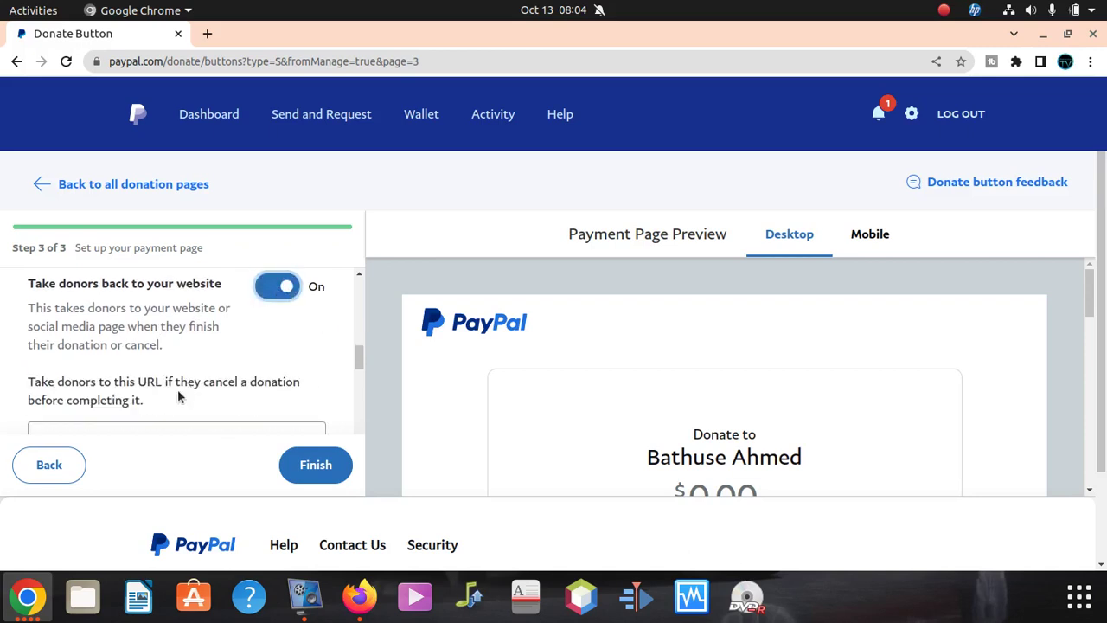
pyautogui.scroll(-1, 178, 392)
pyautogui.scroll(1, 176, 388)
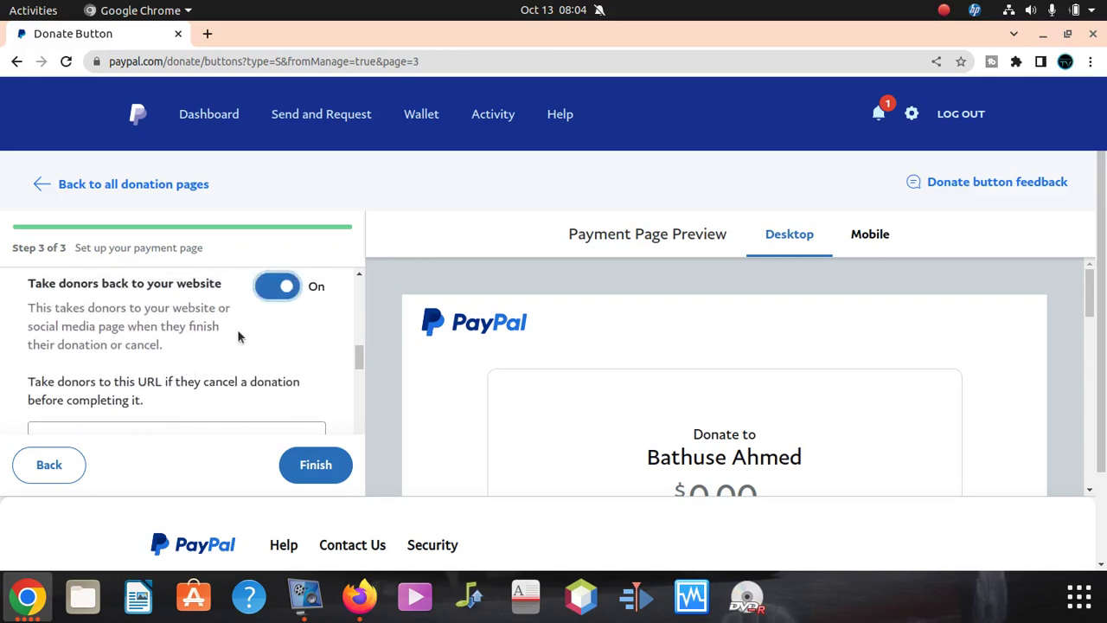
pyautogui.click(275, 286)
pyautogui.scroll(-1, 166, 372)
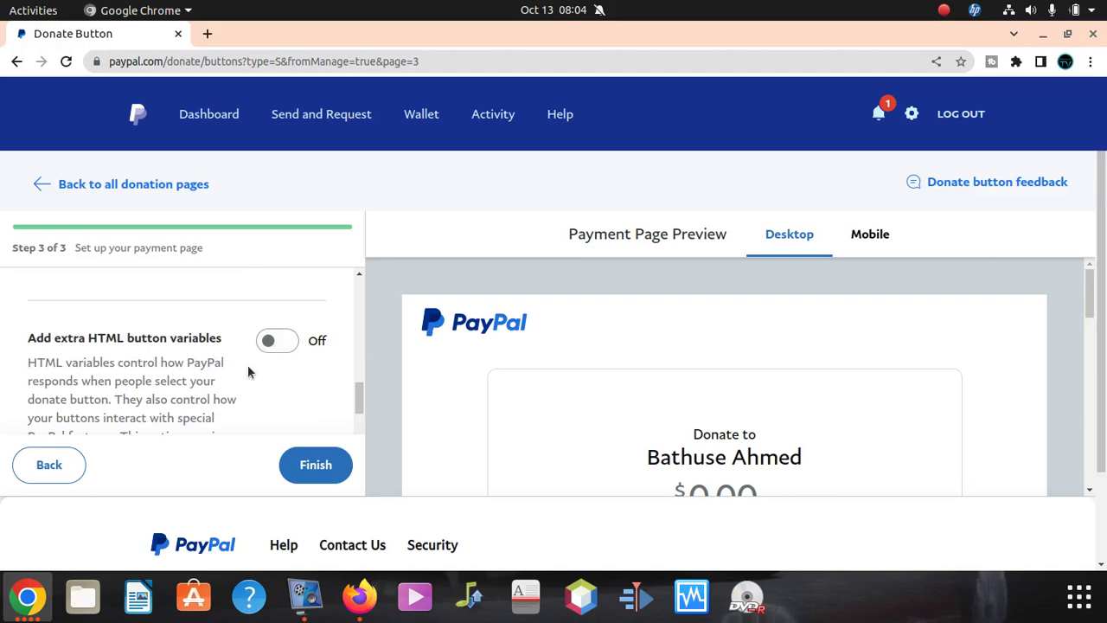
pyautogui.scroll(-2, 240, 378)
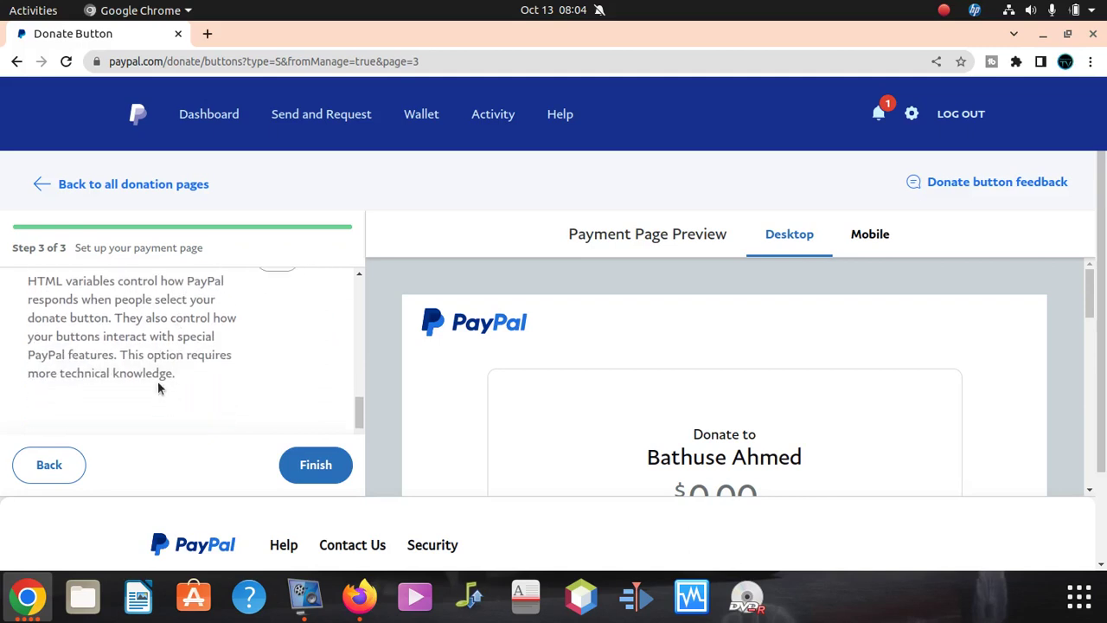
pyautogui.scroll(1, 134, 376)
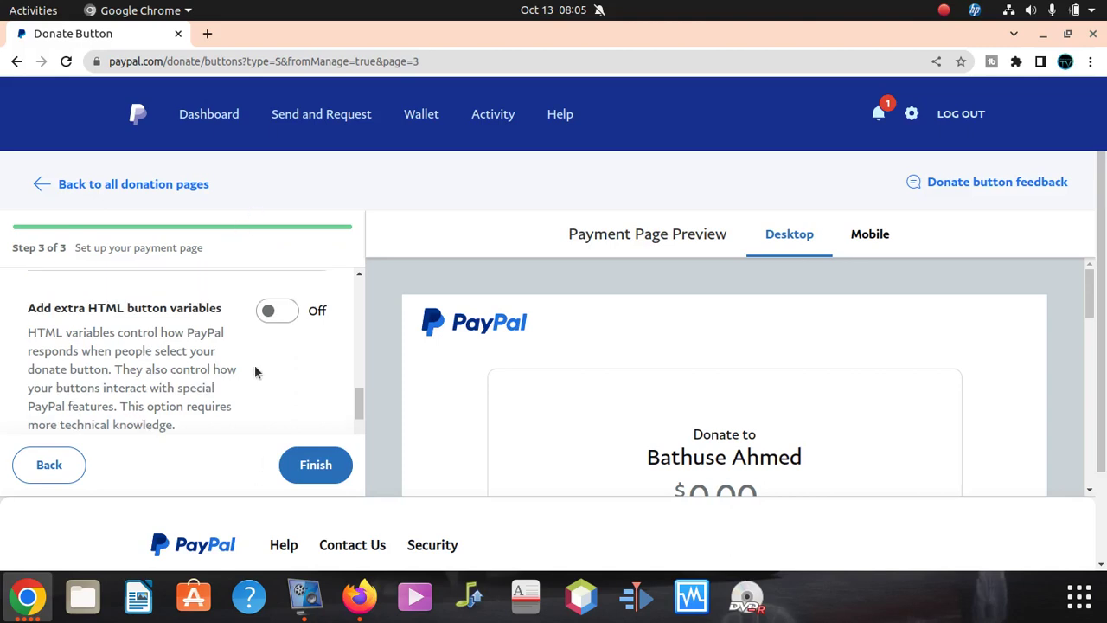
pyautogui.scroll(2, 222, 378)
pyautogui.scroll(-3, 220, 382)
pyautogui.scroll(5, 221, 381)
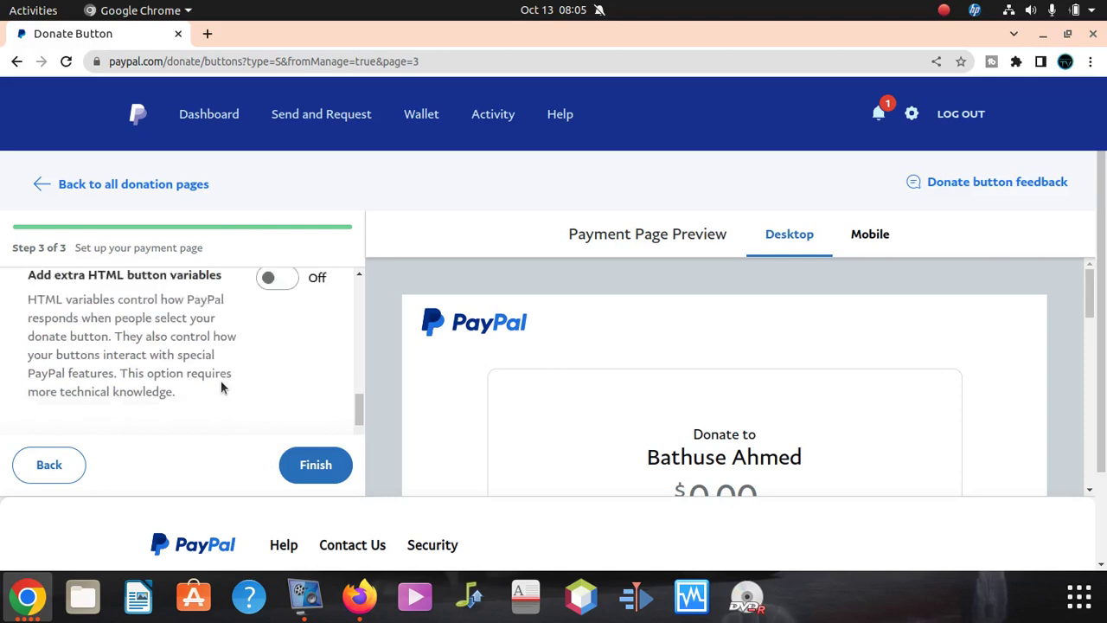
pyautogui.scroll(-4, 232, 382)
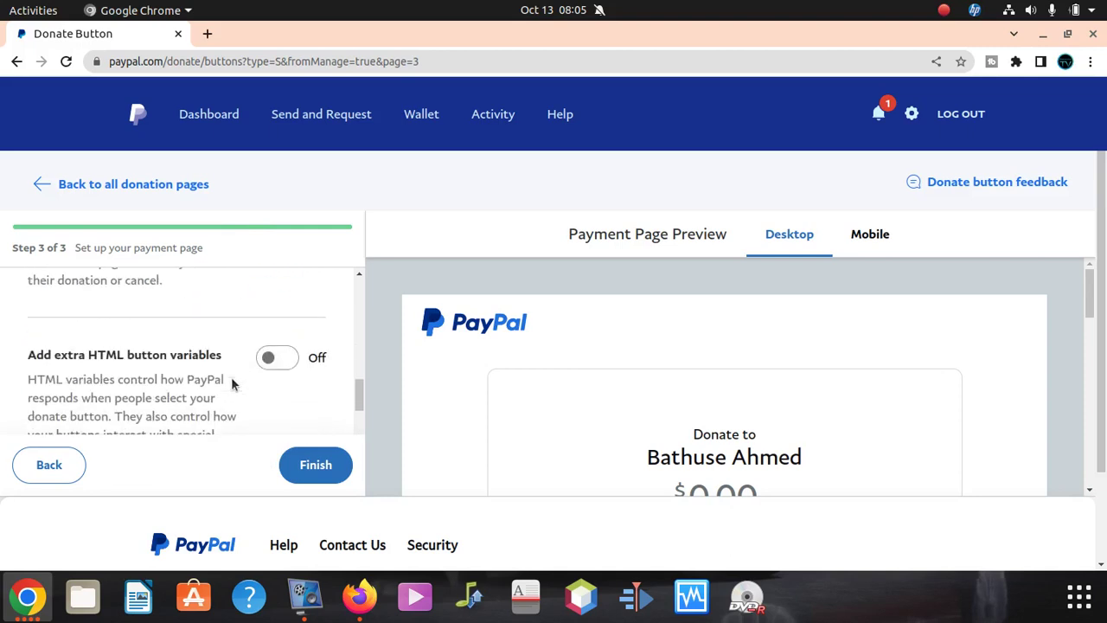
pyautogui.scroll(-2, 185, 370)
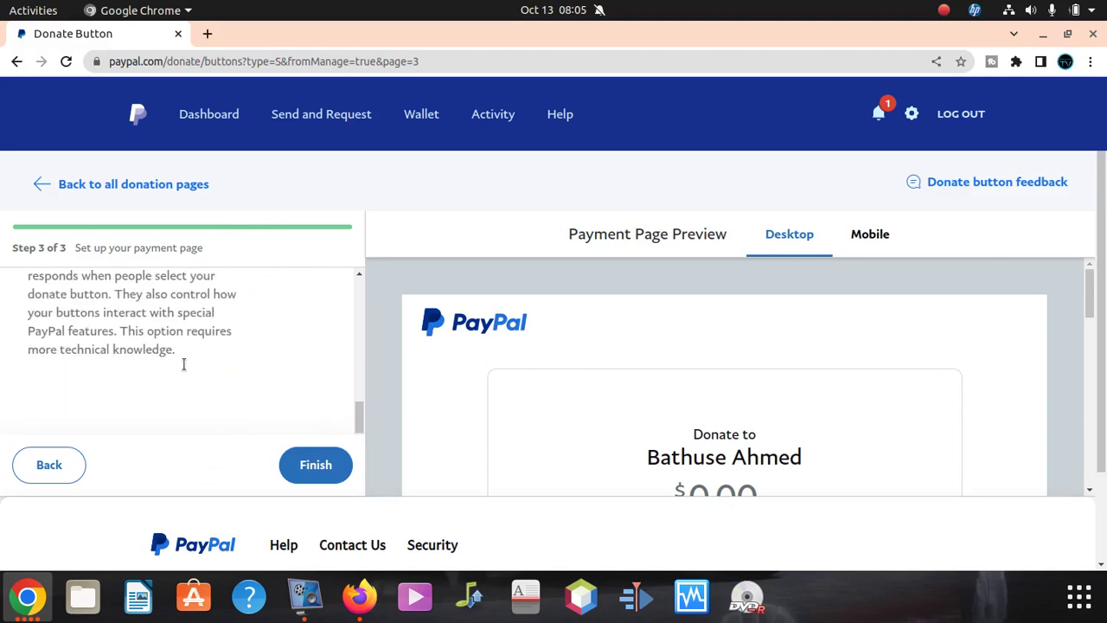
pyautogui.scroll(-2, 208, 380)
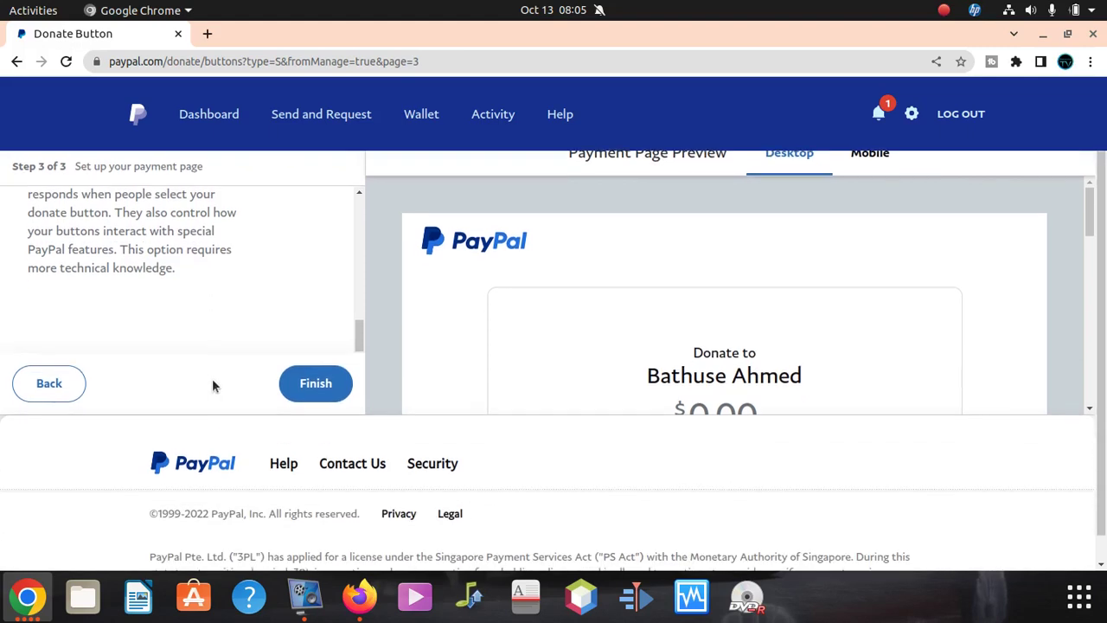
pyautogui.scroll(-1, 301, 327)
pyautogui.scroll(3, 303, 318)
pyautogui.scroll(-1, 304, 316)
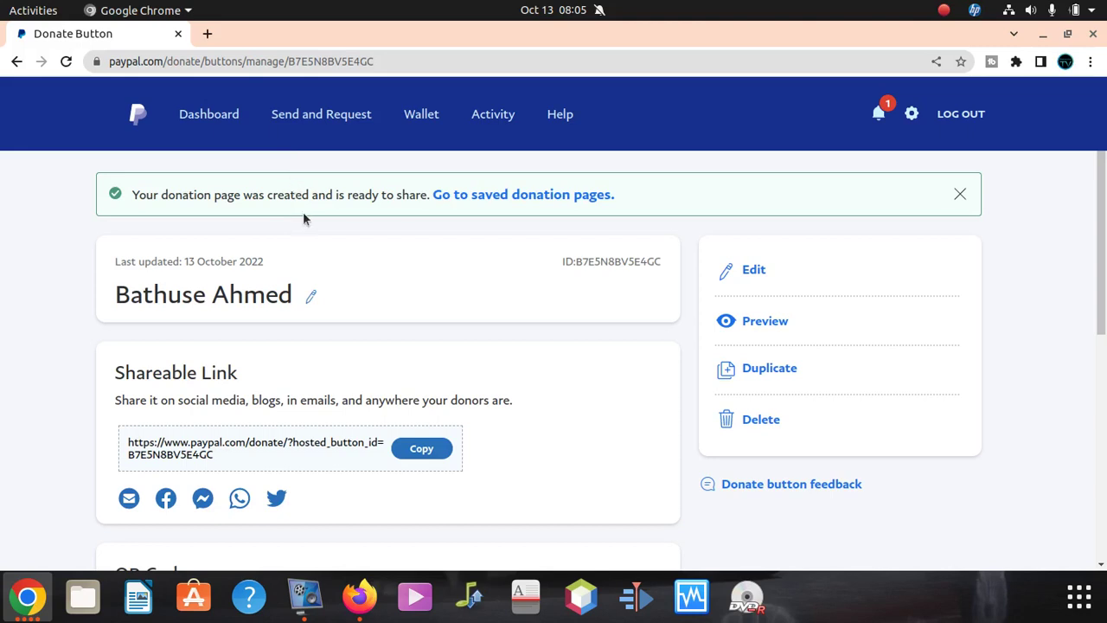
# - Copy the shareable link, open it in a new tab, and test the amount with 999999999
pyautogui.click(424, 449)
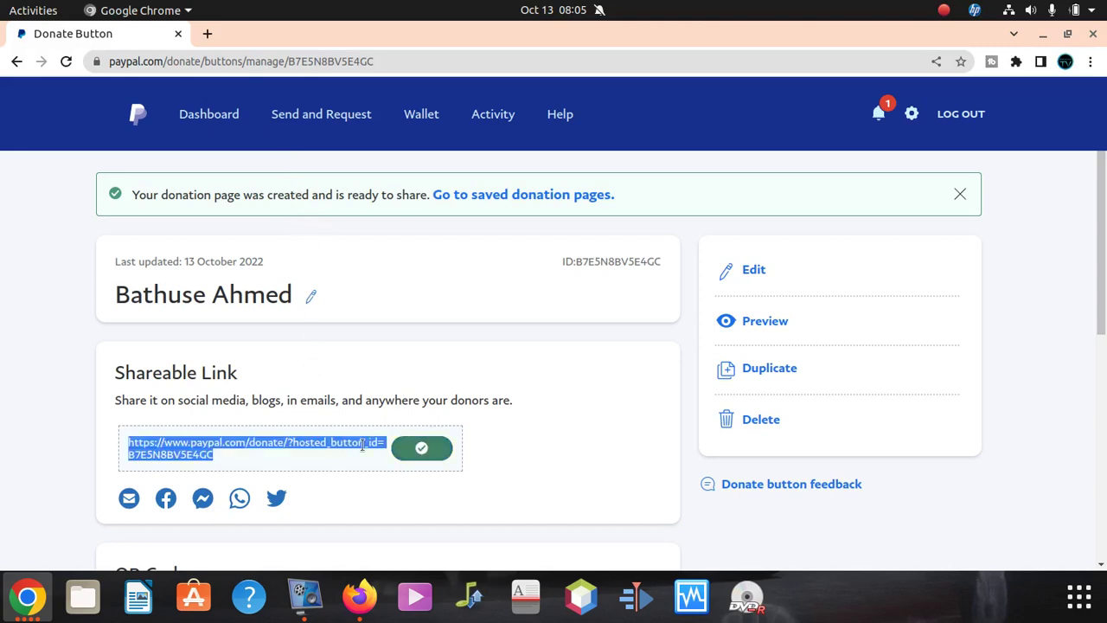
pyautogui.click(208, 34)
pyautogui.rightClick(227, 55)
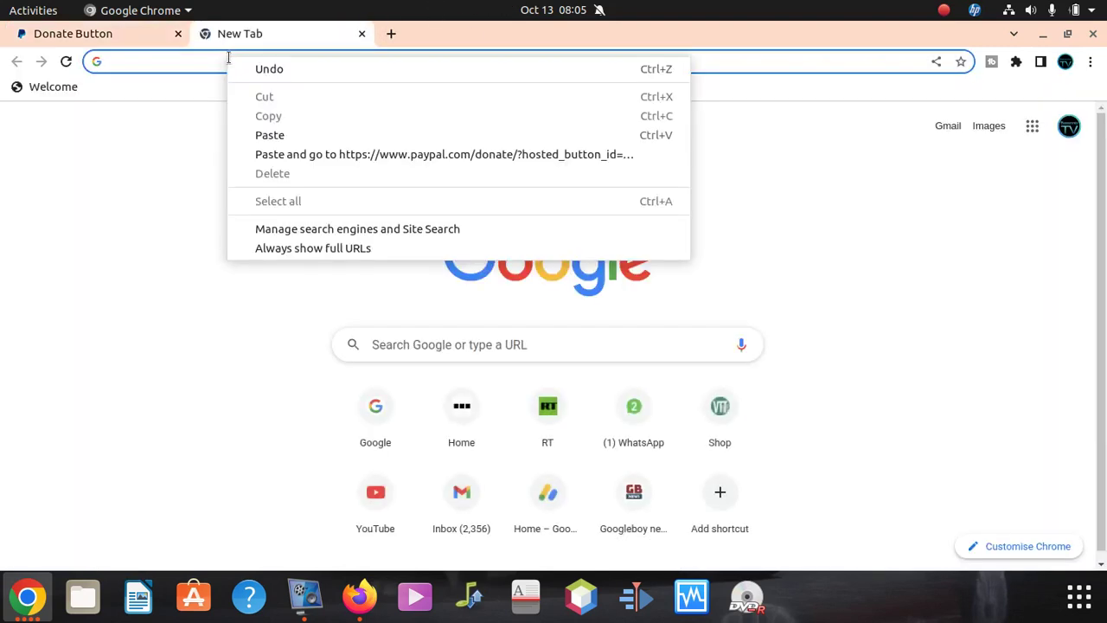
pyautogui.click(277, 134)
pyautogui.press('Return')
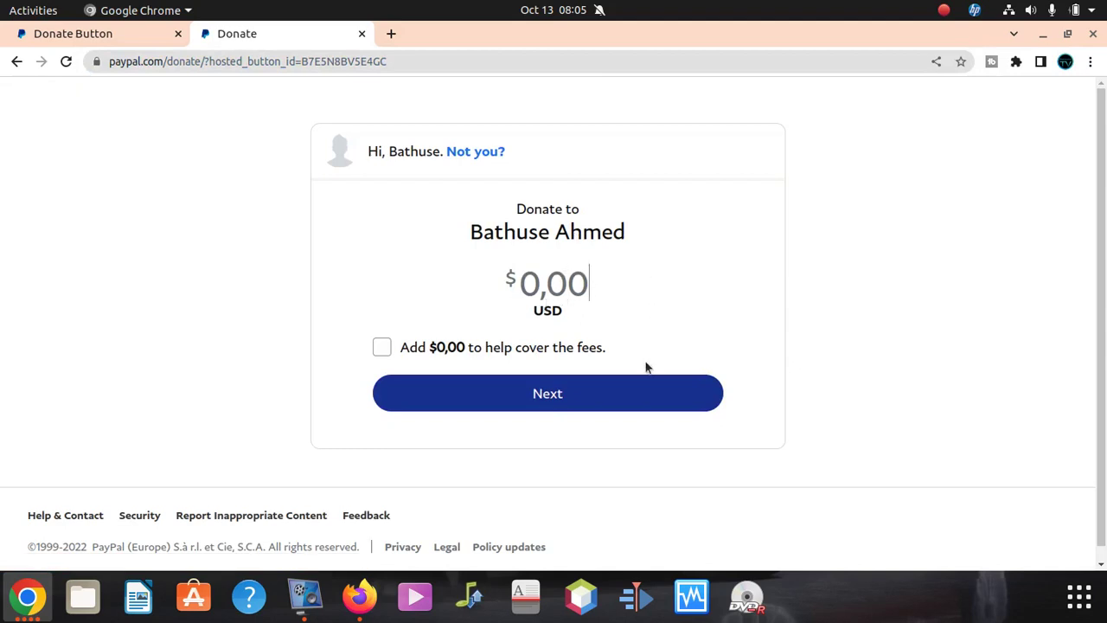
pyautogui.write('999999999')
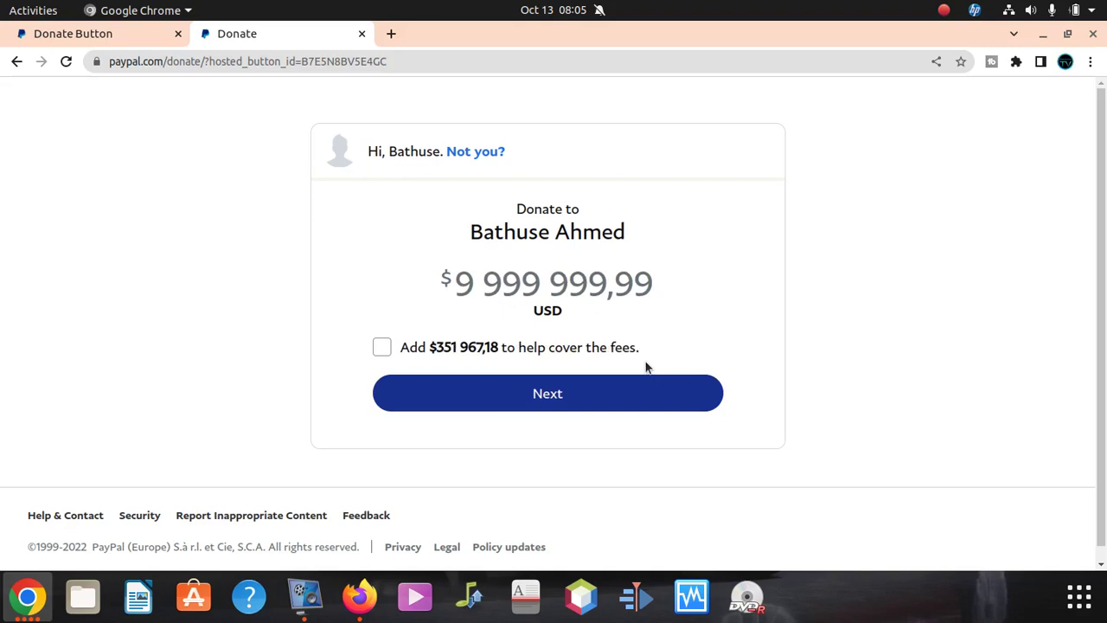
pyautogui.press('BackSpace')
pyautogui.press('BackSpace')
pyautogui.press('BackSpace')
pyautogui.press('BackSpace')
pyautogui.press('BackSpace')
pyautogui.press('BackSpace')
pyautogui.press('BackSpace')
pyautogui.press('BackSpace')
pyautogui.press('BackSpace')
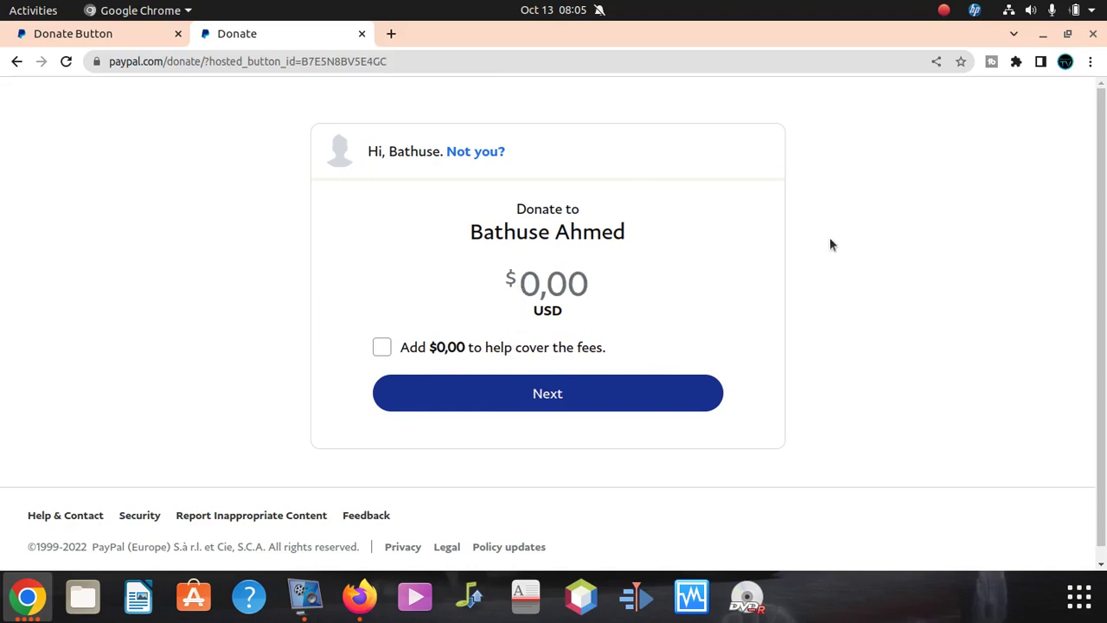
# - Return to the 'Donate Button' tab confirming the donation page and its shareable link
pyautogui.click(81, 33)
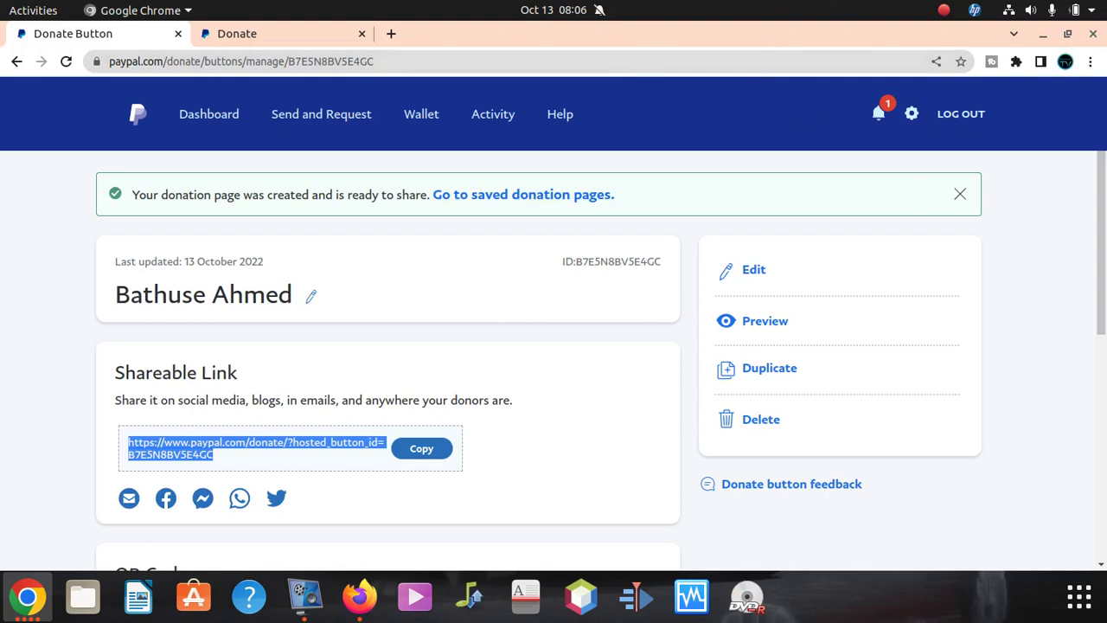
pyautogui.hotkey('alt', 'Tab')
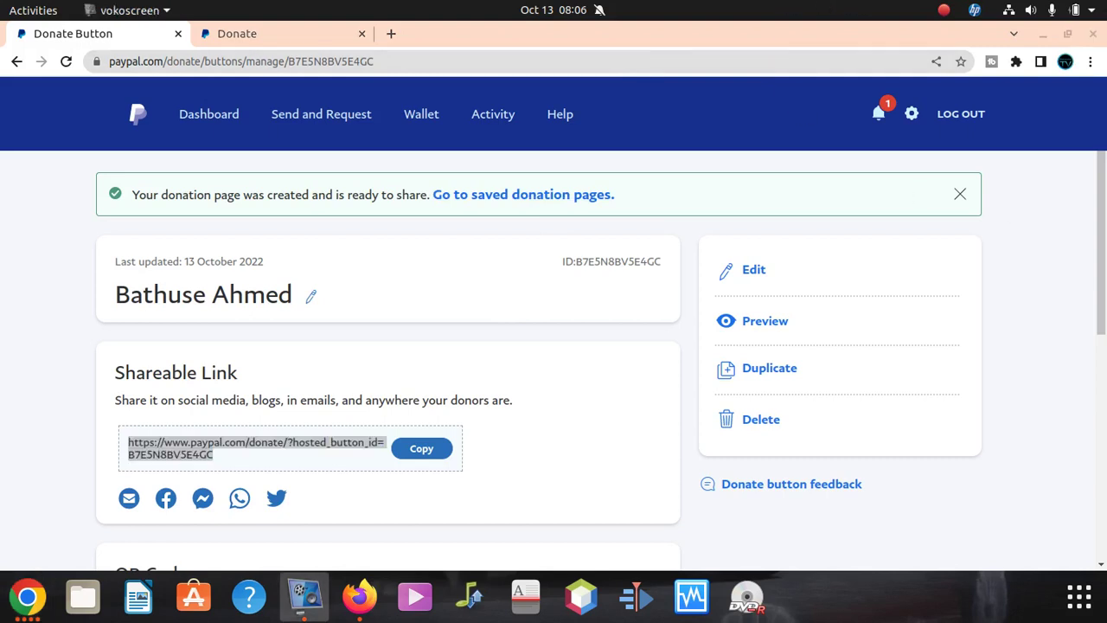
pyautogui.hotkey('alt', 'Tab')
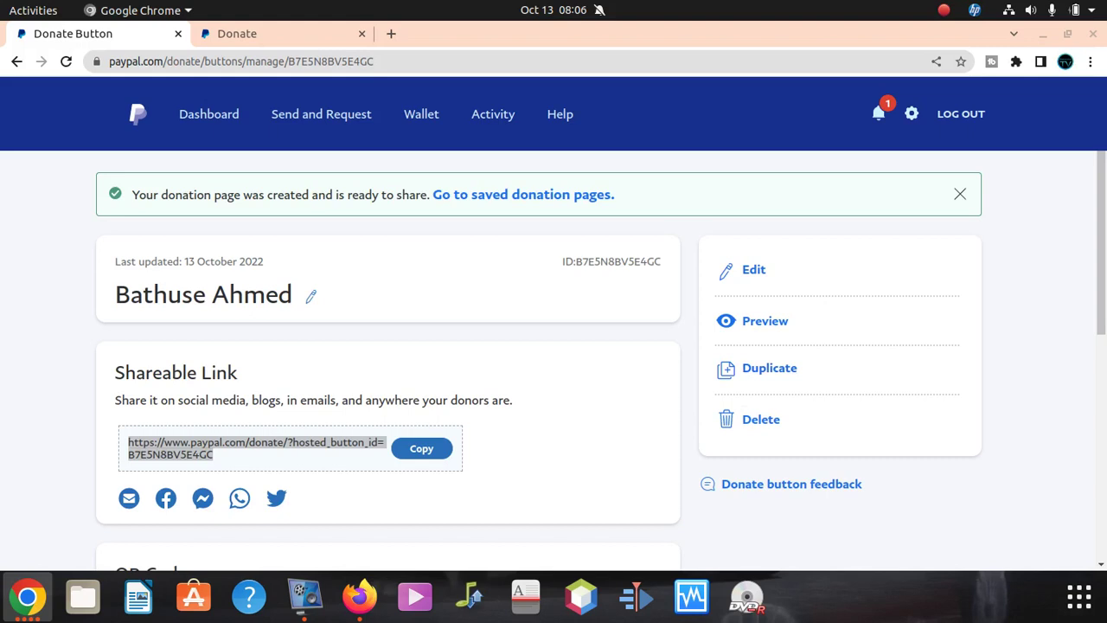
pyautogui.hotkey('ctrl', 'shift', 'F11')
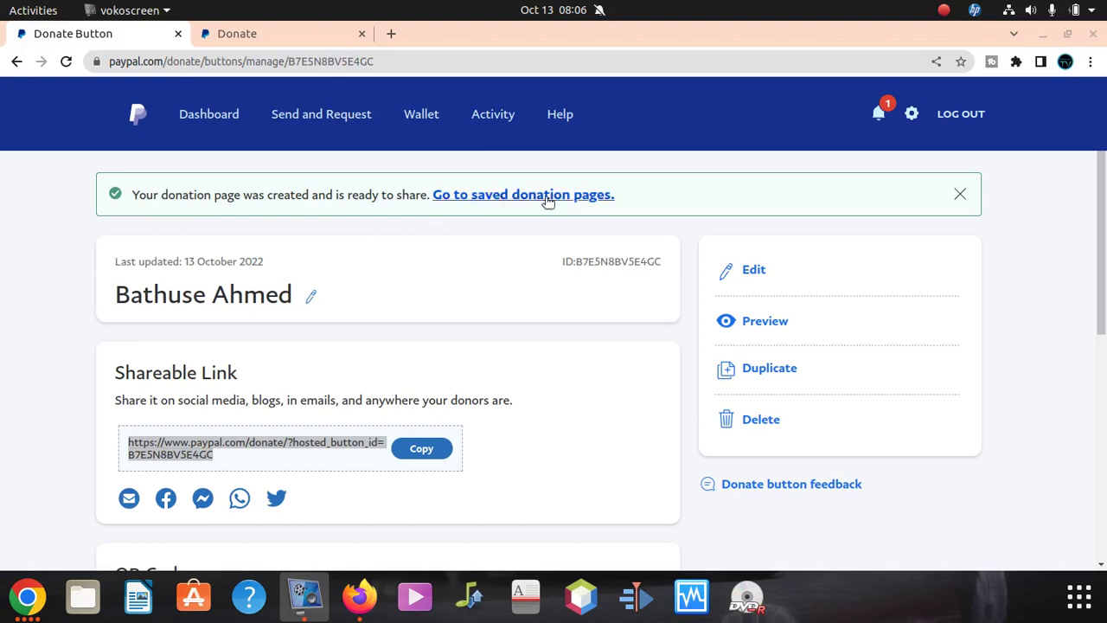
# - Open the saved donation pages and confirm the new page is listed as Active
pyautogui.click(546, 201)
pyautogui.scroll(-4, 558, 221)
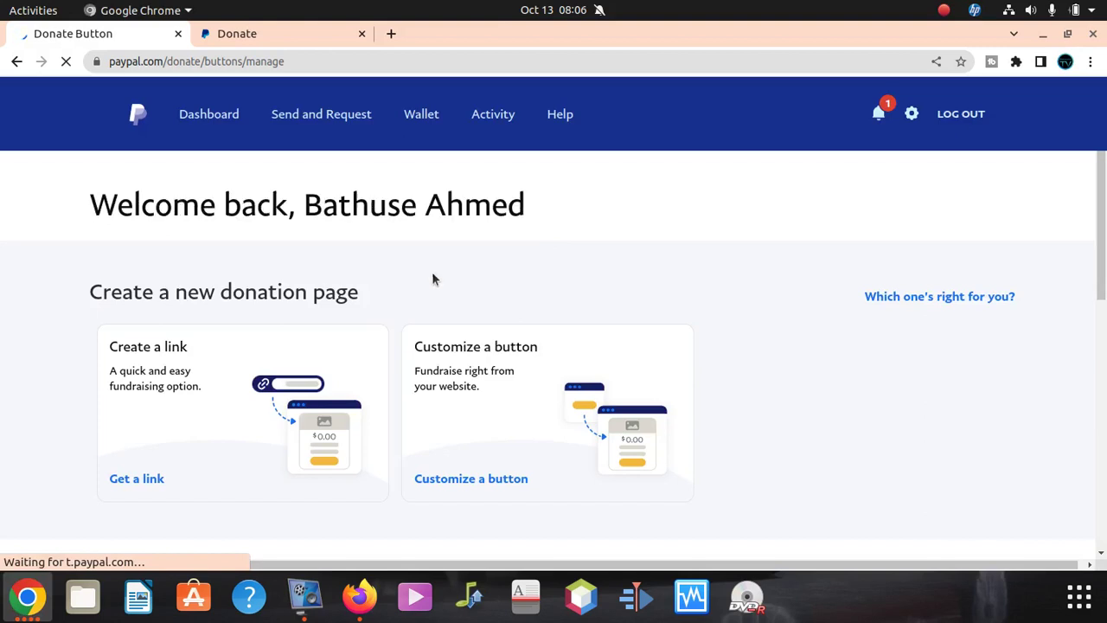
pyautogui.scroll(-3, 319, 236)
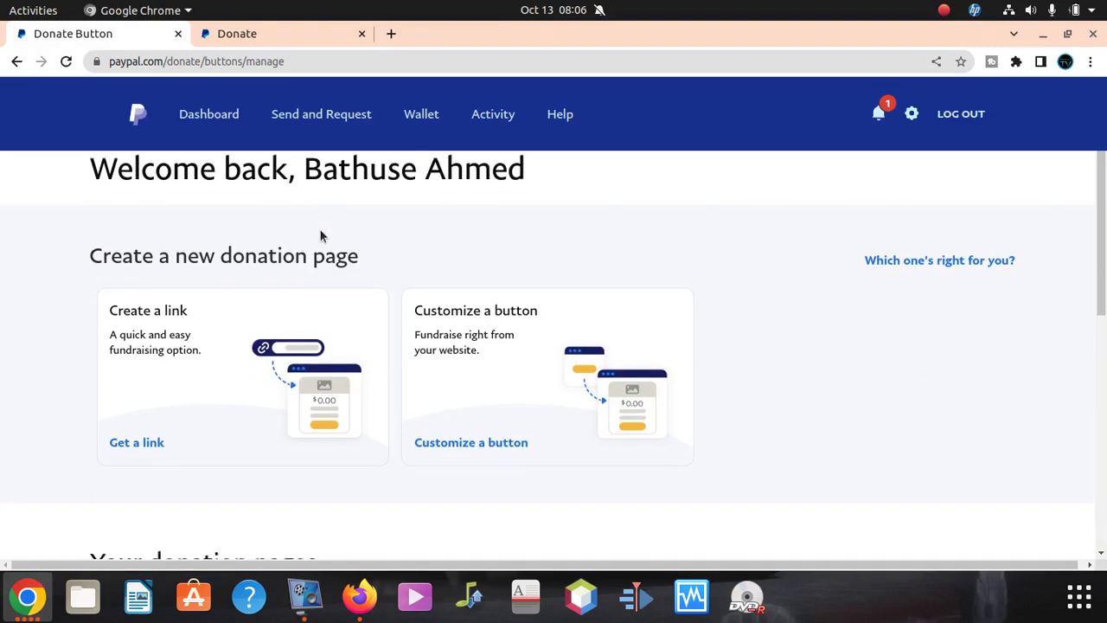
pyautogui.scroll(-5, 320, 236)
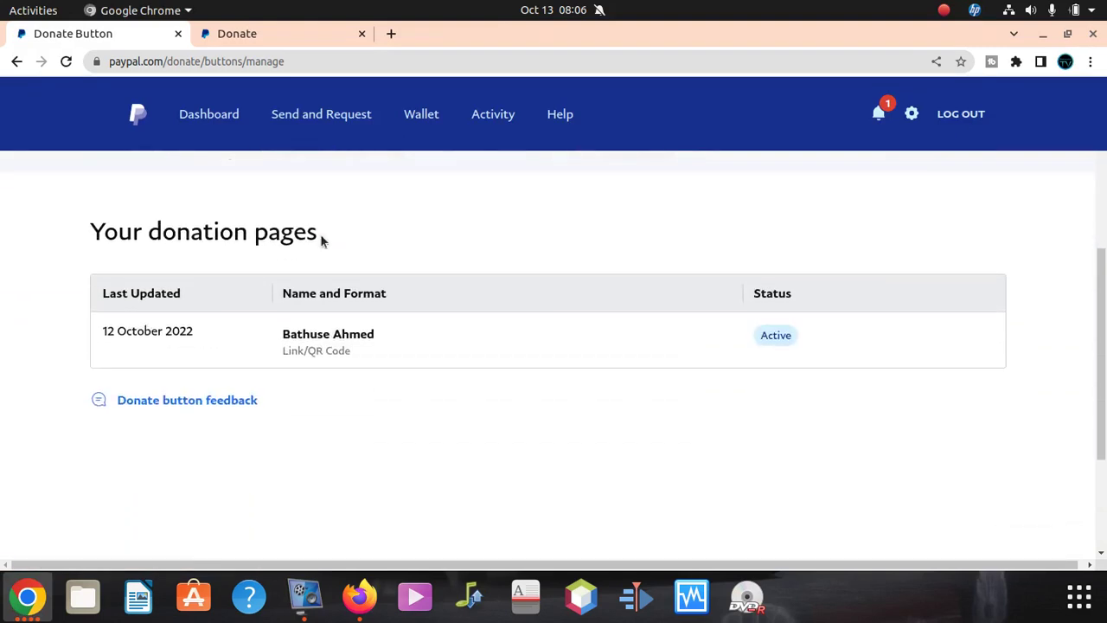
pyautogui.scroll(-1, 473, 314)
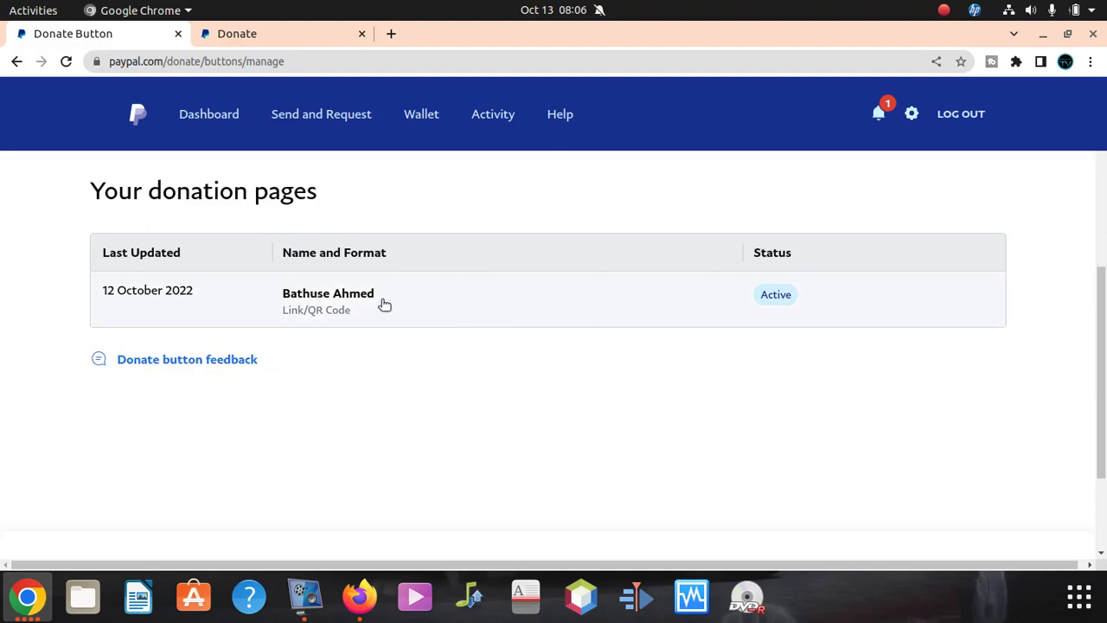
pyautogui.scroll(3, 383, 302)
# - Reload the live donation form in the Donate tab
pyautogui.click(298, 31)
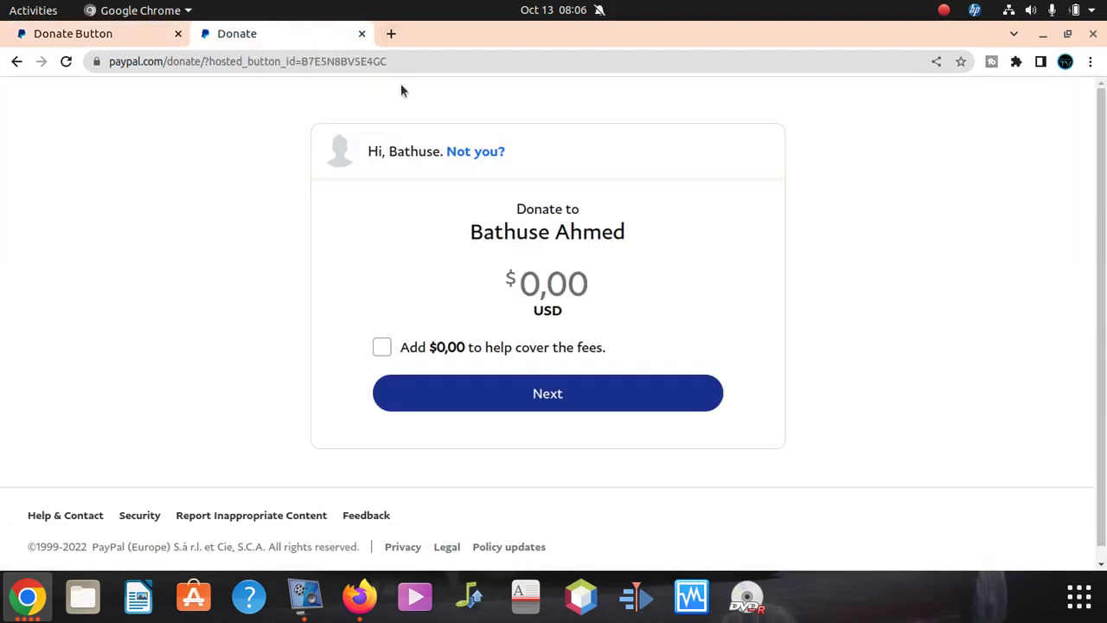
pyautogui.click(358, 61)
pyautogui.press('Return')
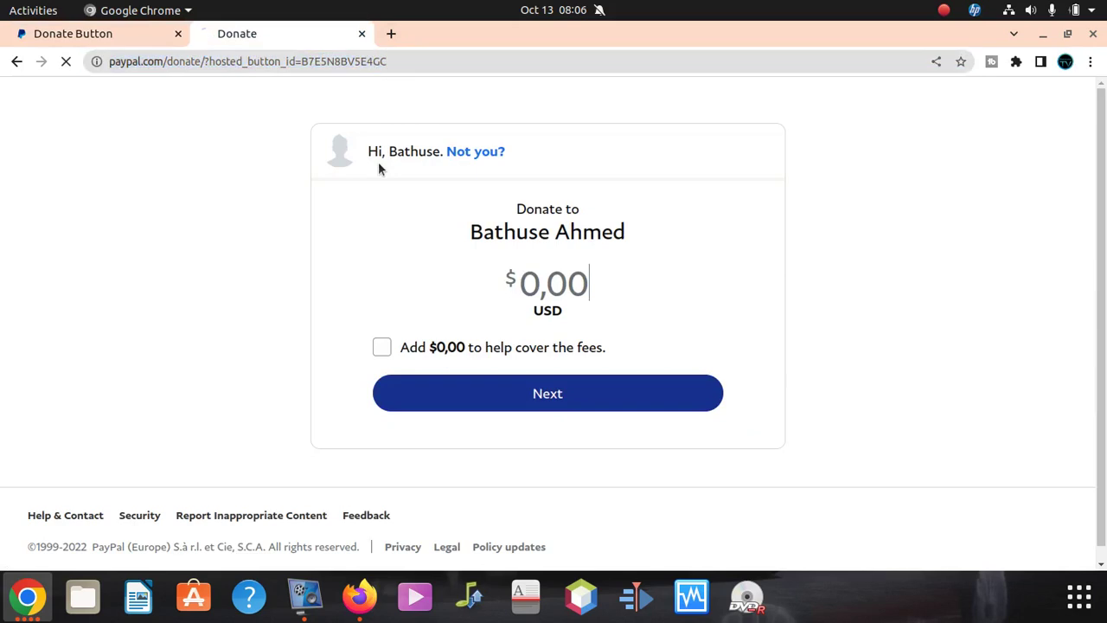